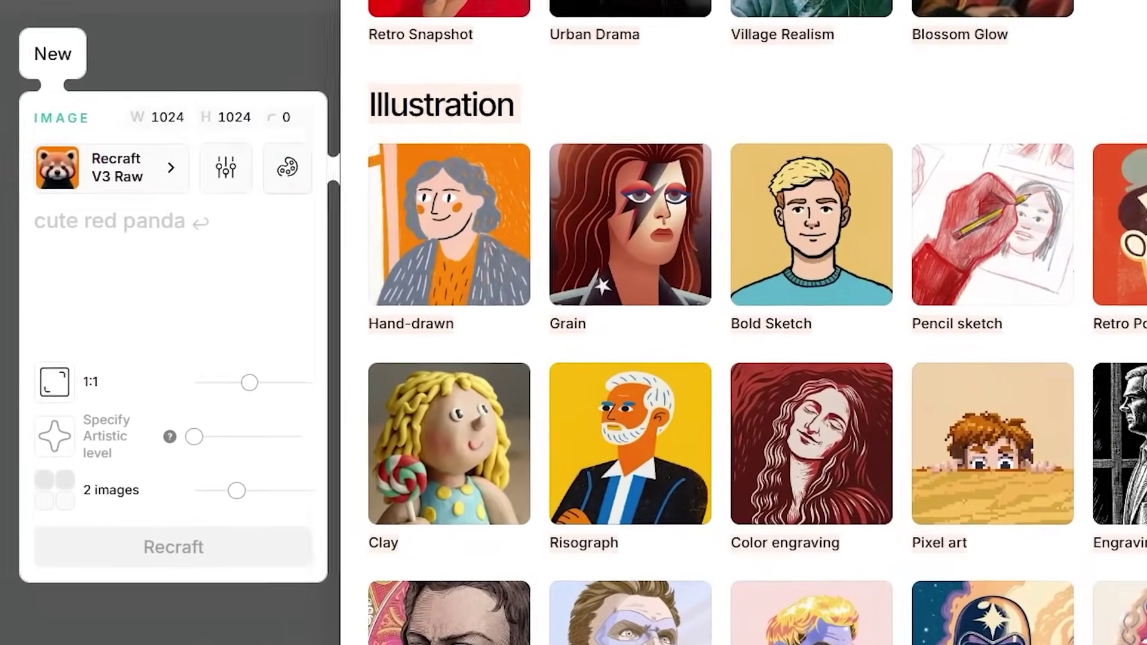
# Step: Scroll down the Projects page to view My projects
pyautogui.scroll(-2, 719, 326)
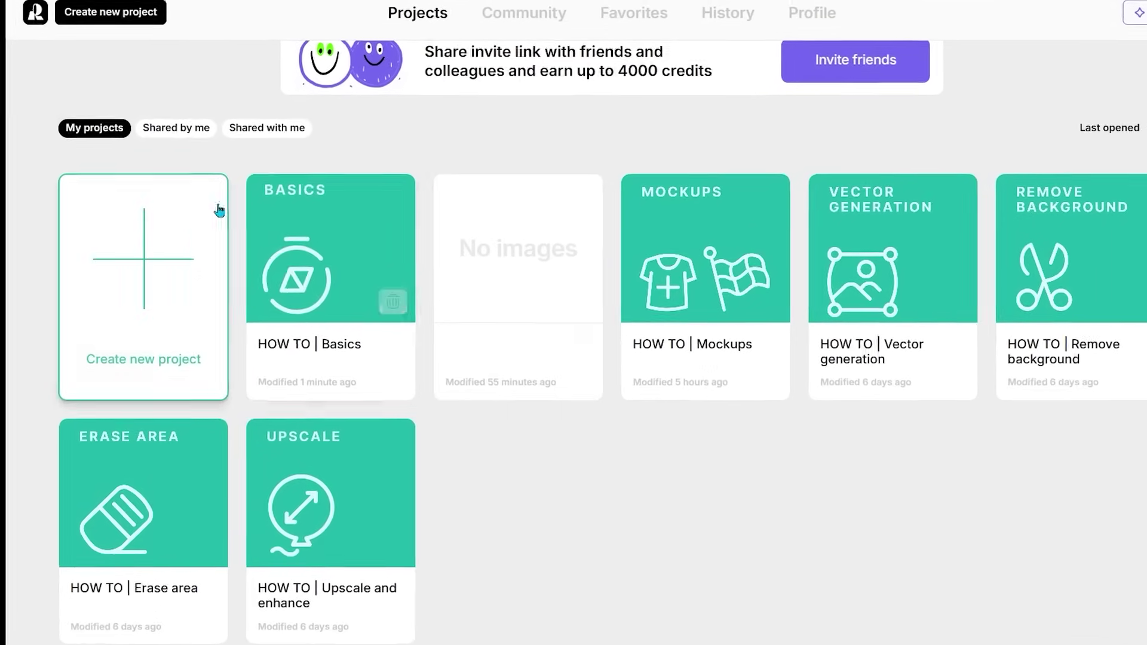
# Step: Create a new project holding an empty 1024×1024 image frame
pyautogui.click(178, 285)
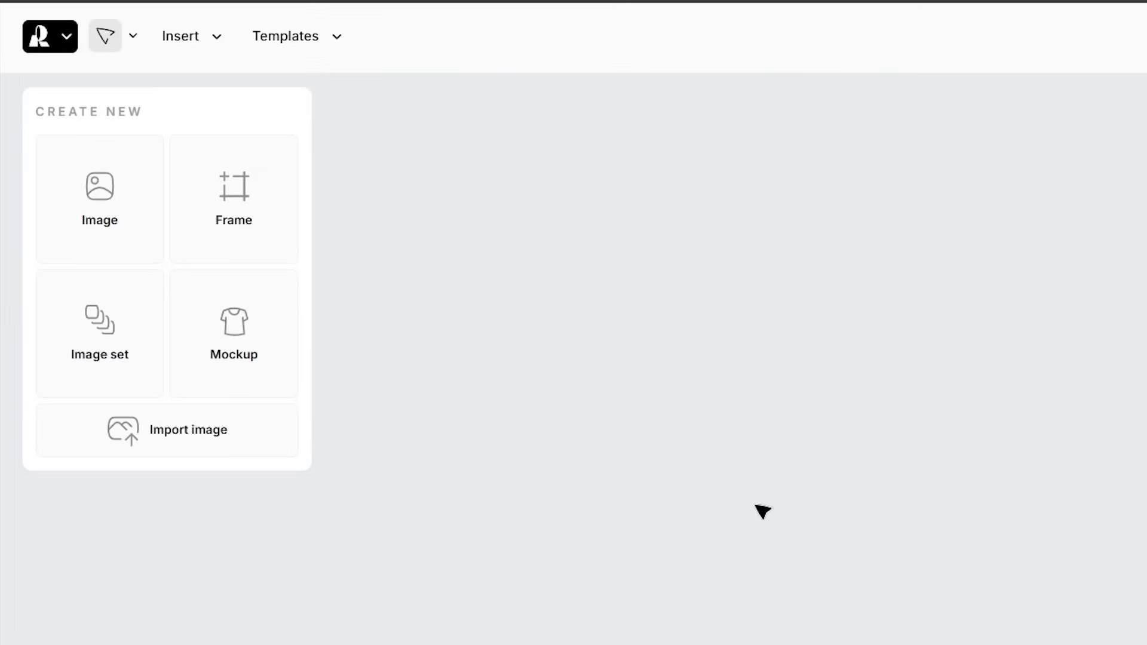
pyautogui.click(97, 206)
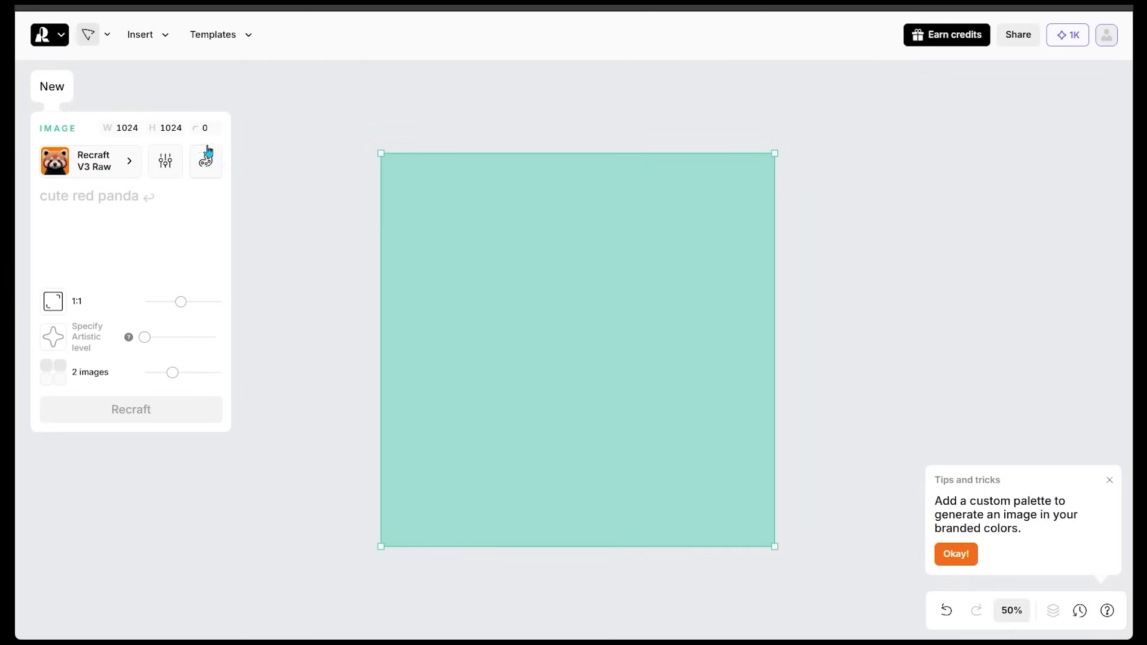
# Step: Open the style library, show the All models list, and scroll through the style categories
pyautogui.click(108, 166)
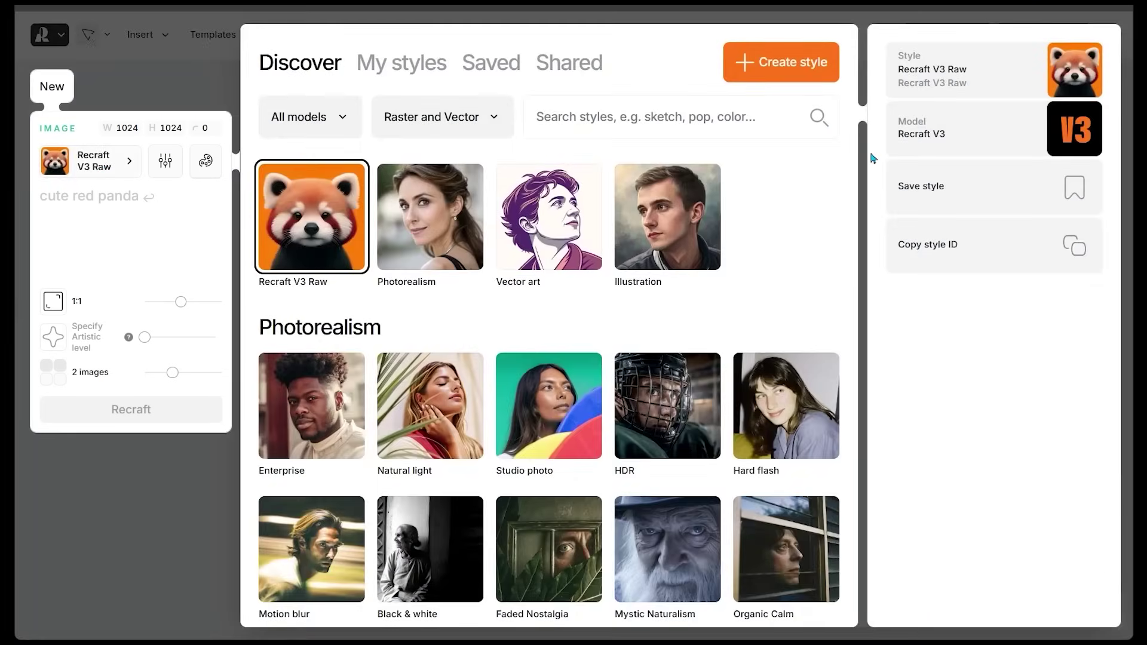
pyautogui.scroll(-2, 849, 166)
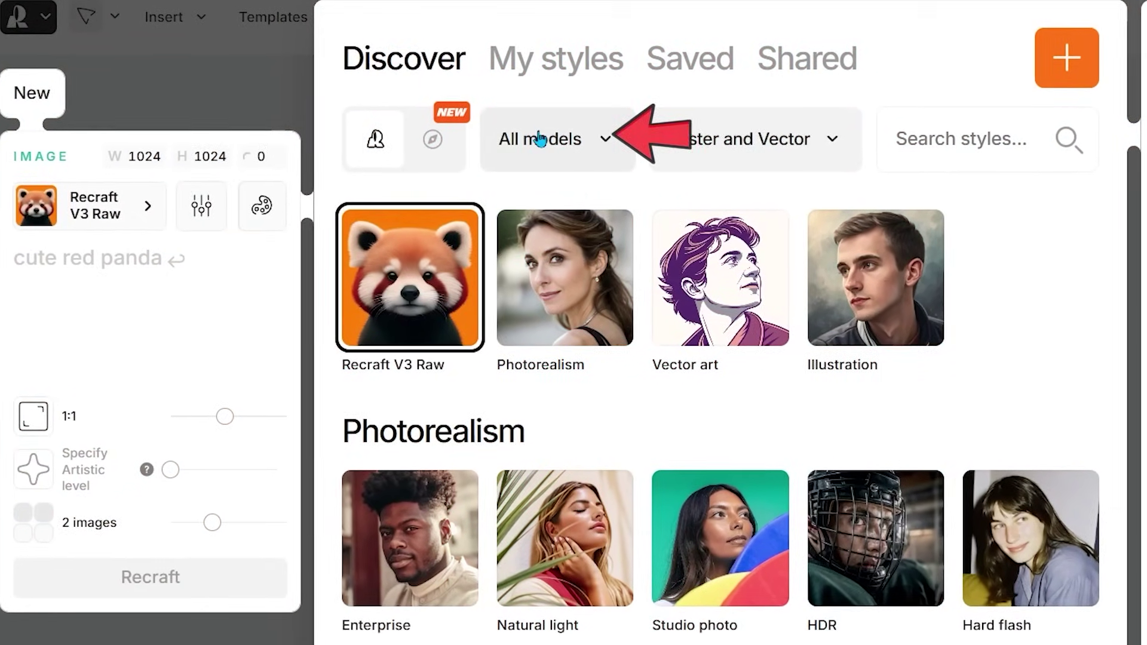
pyautogui.click(538, 141)
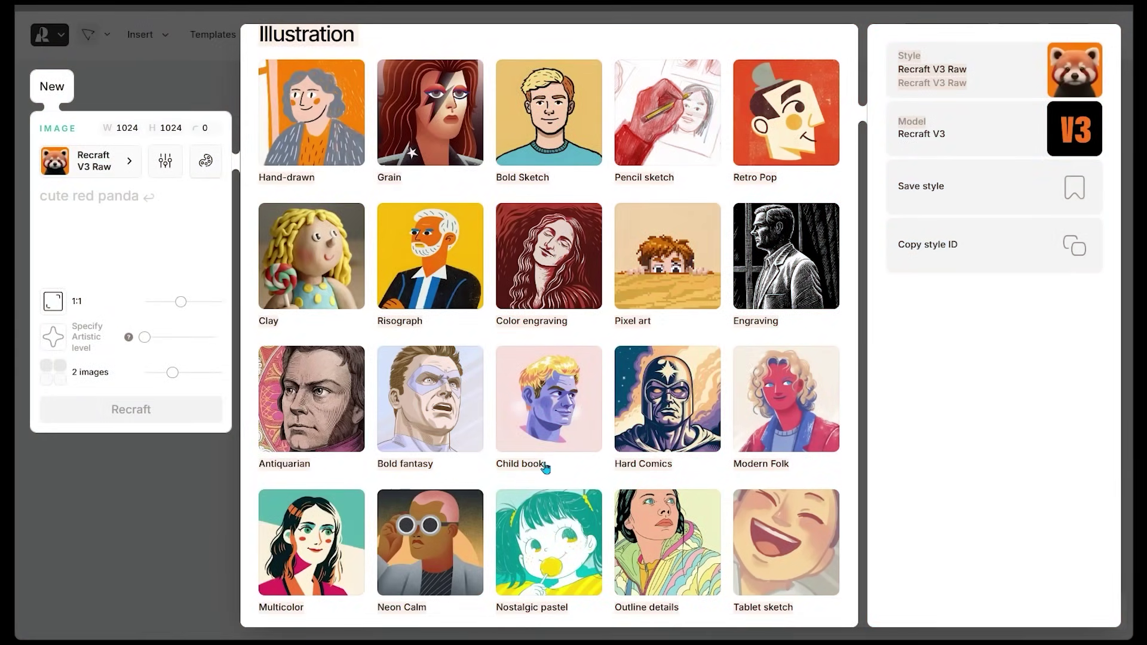
pyautogui.scroll(-15, 545, 468)
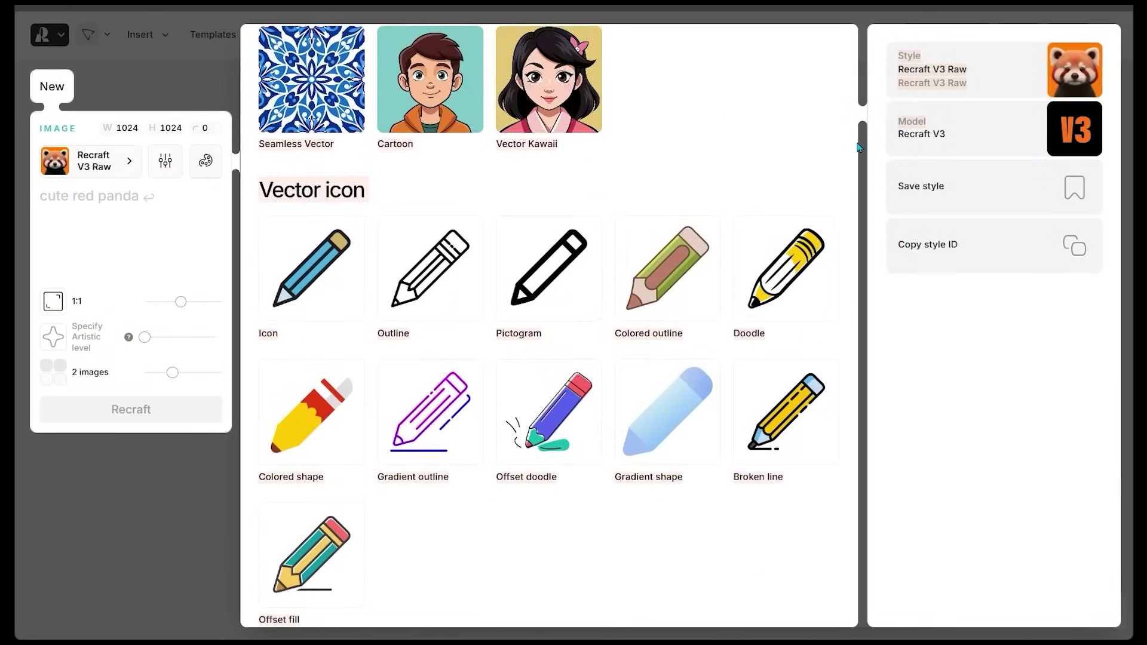
pyautogui.scroll(-5, 858, 147)
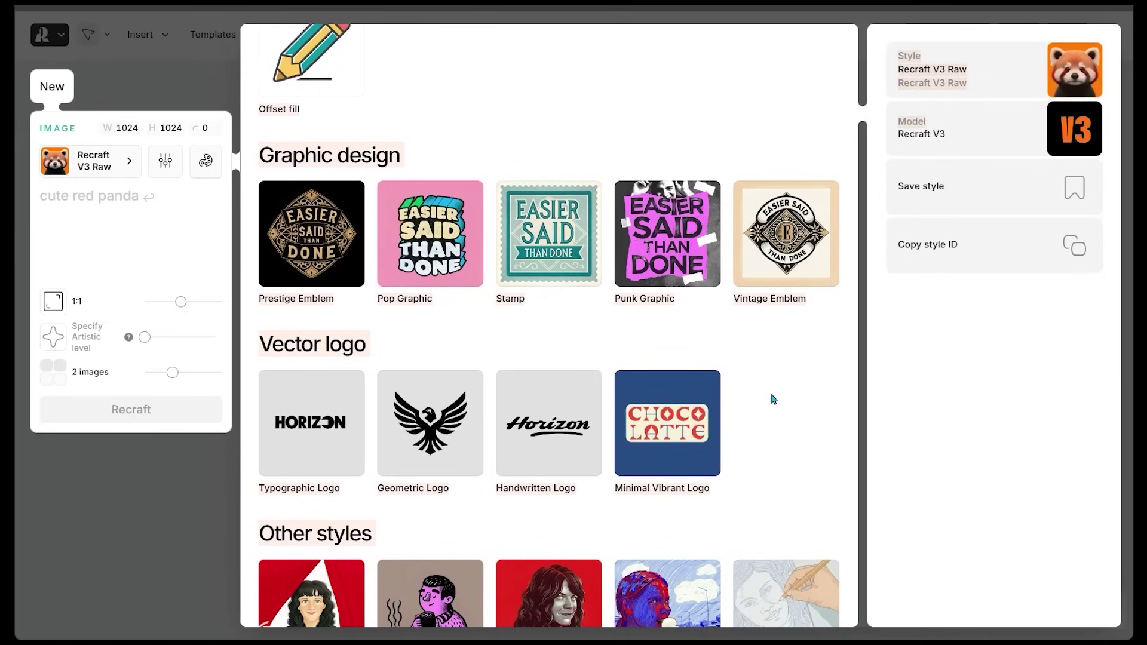
pyautogui.scroll(-1, 774, 399)
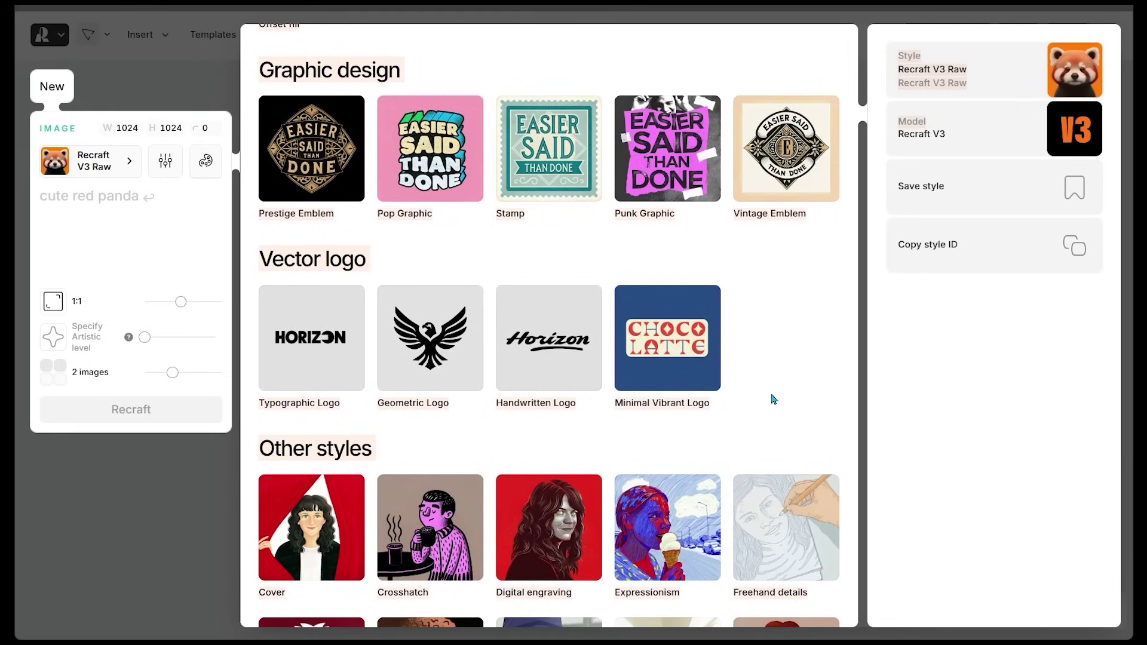
pyautogui.scroll(-5, 812, 223)
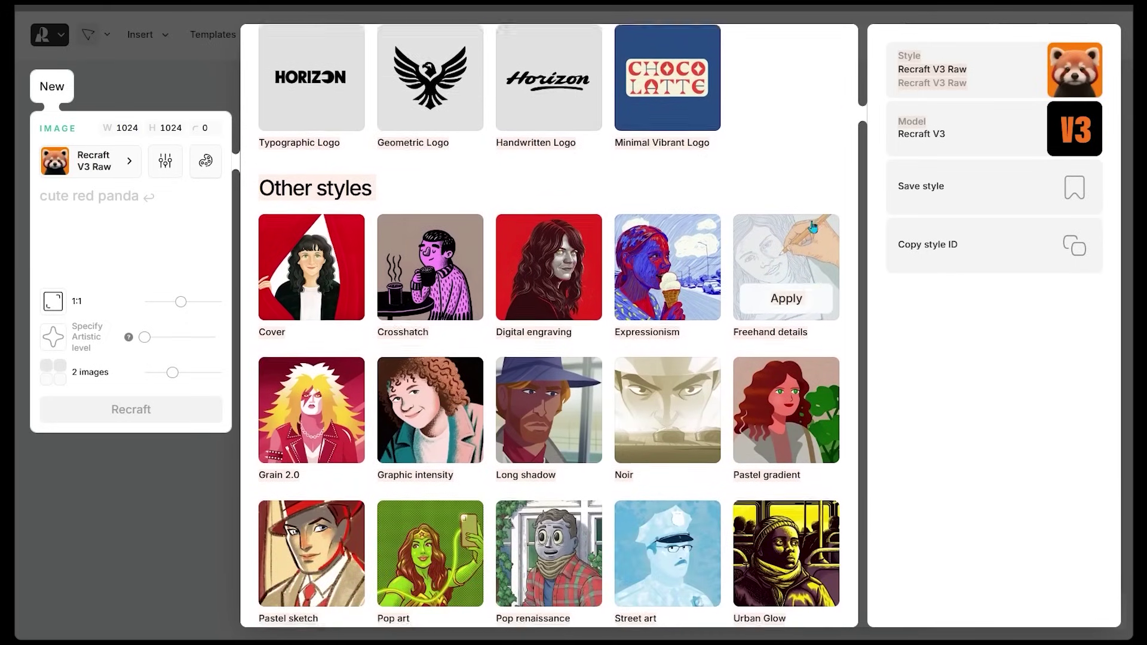
pyautogui.scroll(-8, 813, 227)
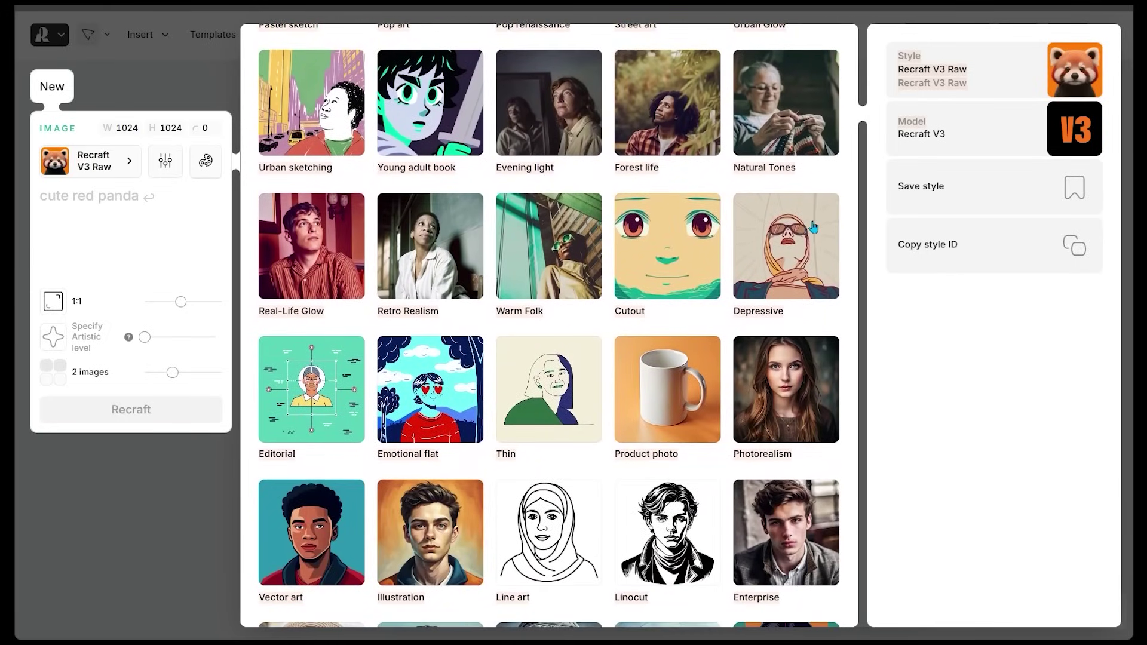
pyautogui.scroll(-2, 813, 226)
pyautogui.scroll(20, 797, 273)
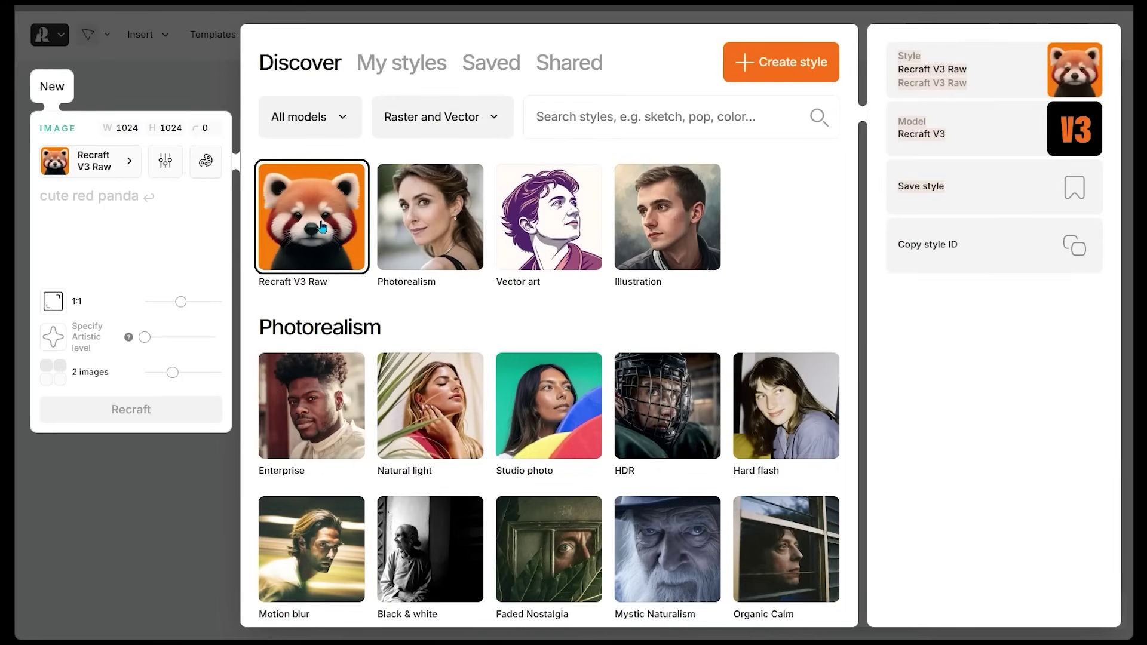
# Step: Paste the serene Japanese garden at sunset prompt and set the image count to 4
pyautogui.click(184, 80)
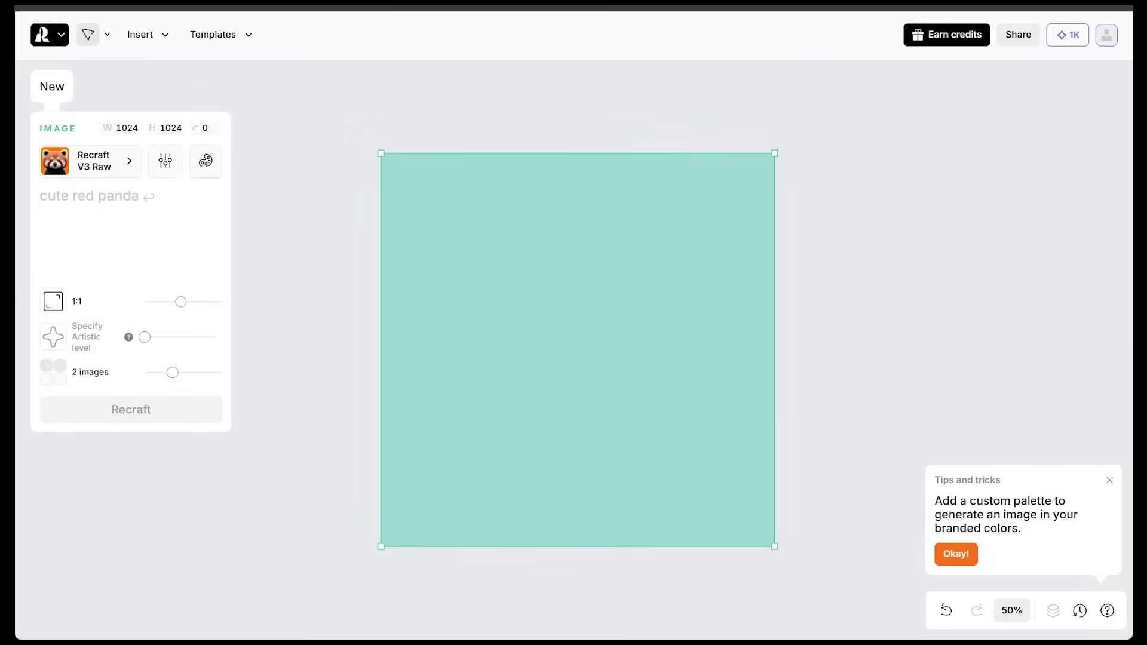
pyautogui.write('A serene Japanese garden at sunset, with a small koi pond, cherry blossom trees, and a traditional wooden bridge, in a vibrant, painterly style')
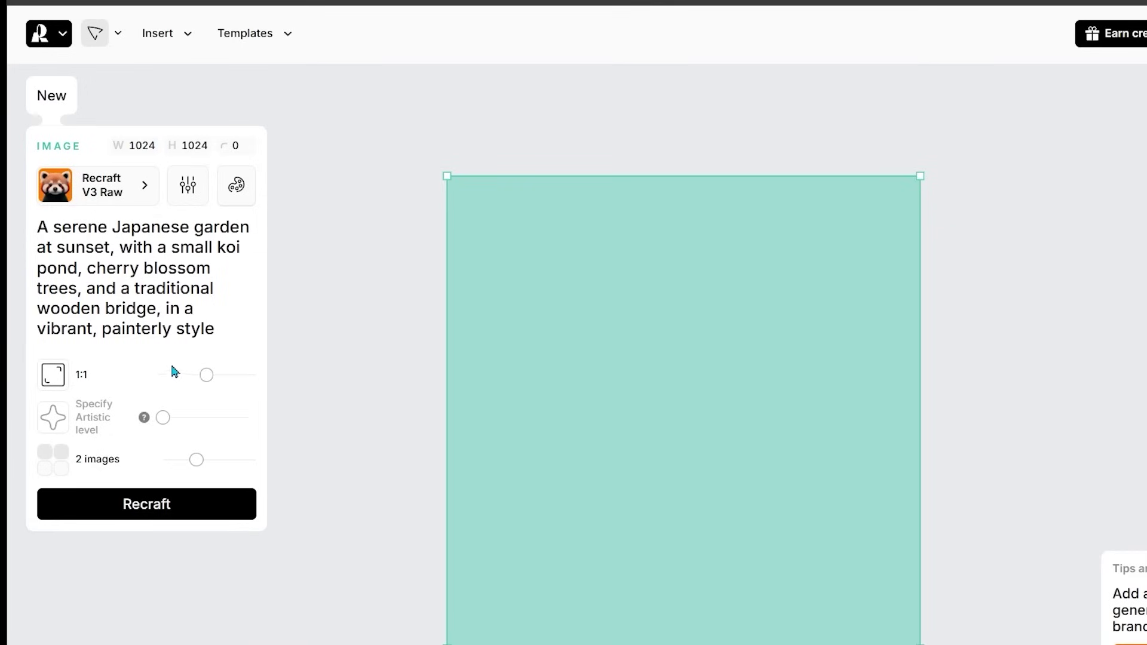
pyautogui.moveTo(196, 460); pyautogui.dragTo(247, 465)
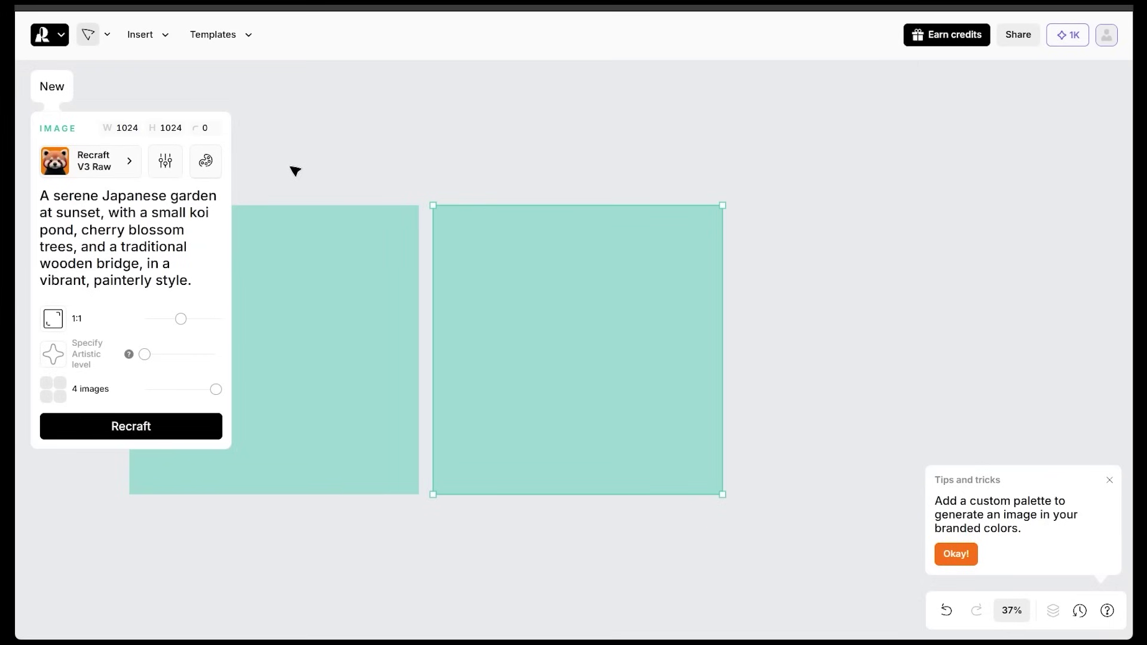
# Step: Generate four Japanese garden images and preview variations two through four
pyautogui.click(115, 439)
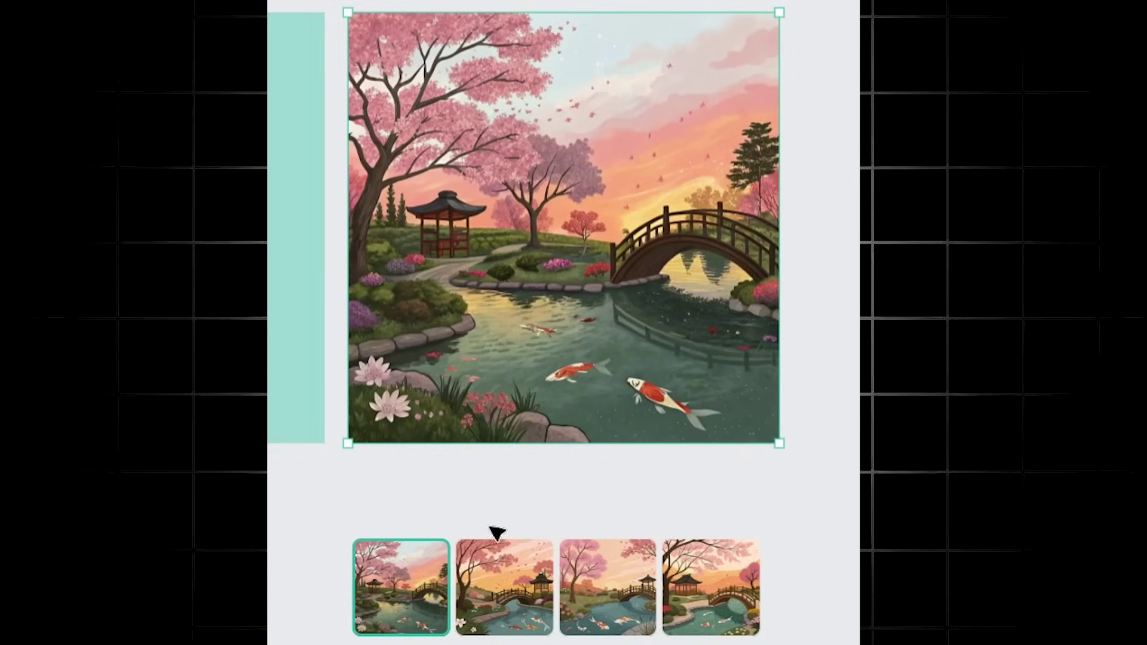
pyautogui.click(509, 605)
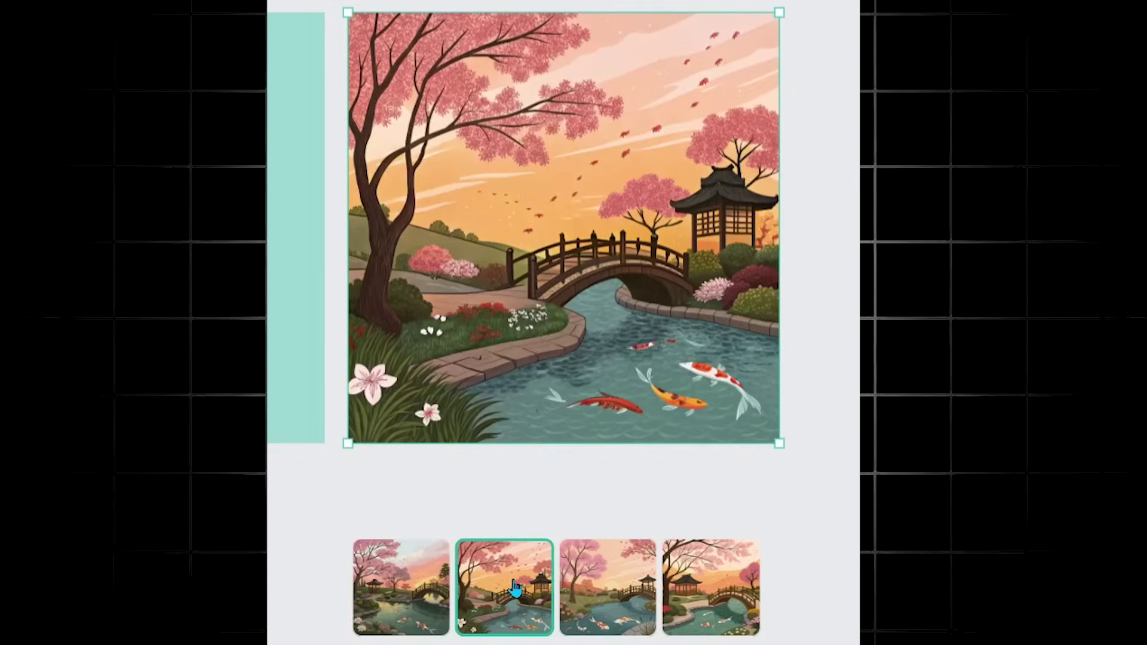
pyautogui.click(607, 588)
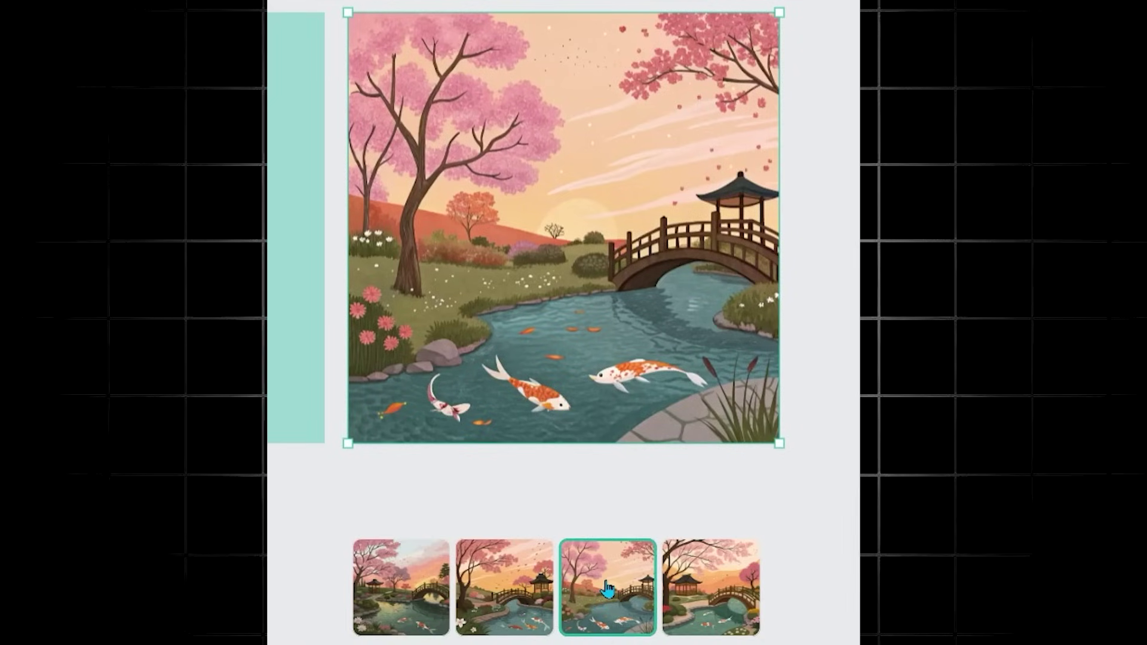
pyautogui.click(710, 586)
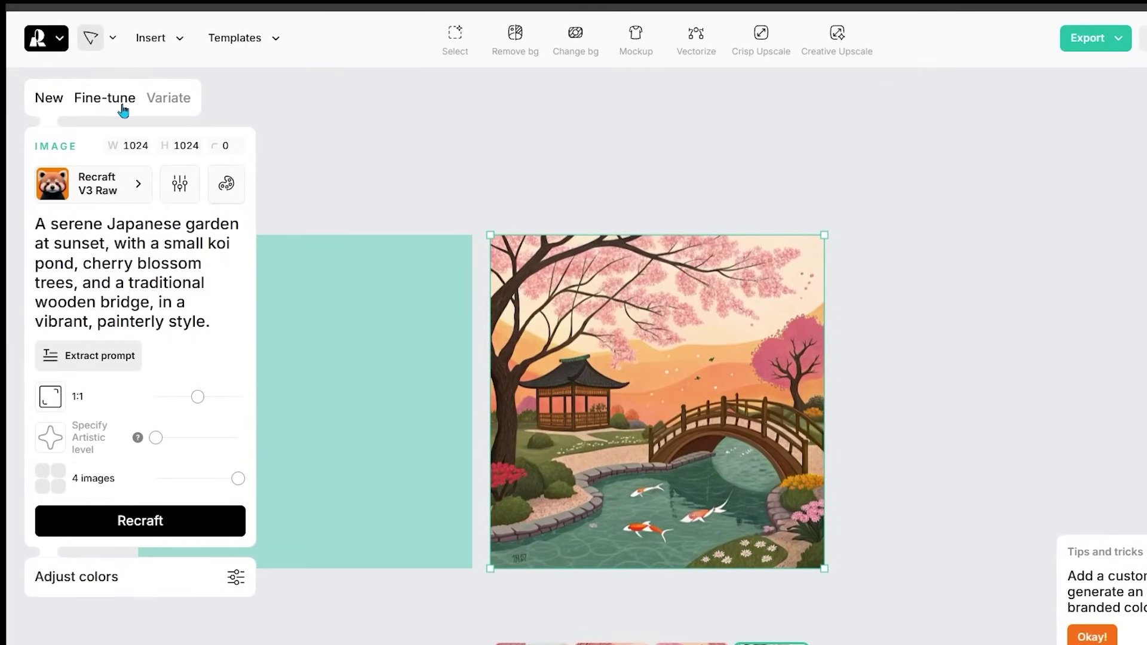
# Step: Switch to Fine-tune with Similarity to original image set to Highly similar
pyautogui.click(123, 110)
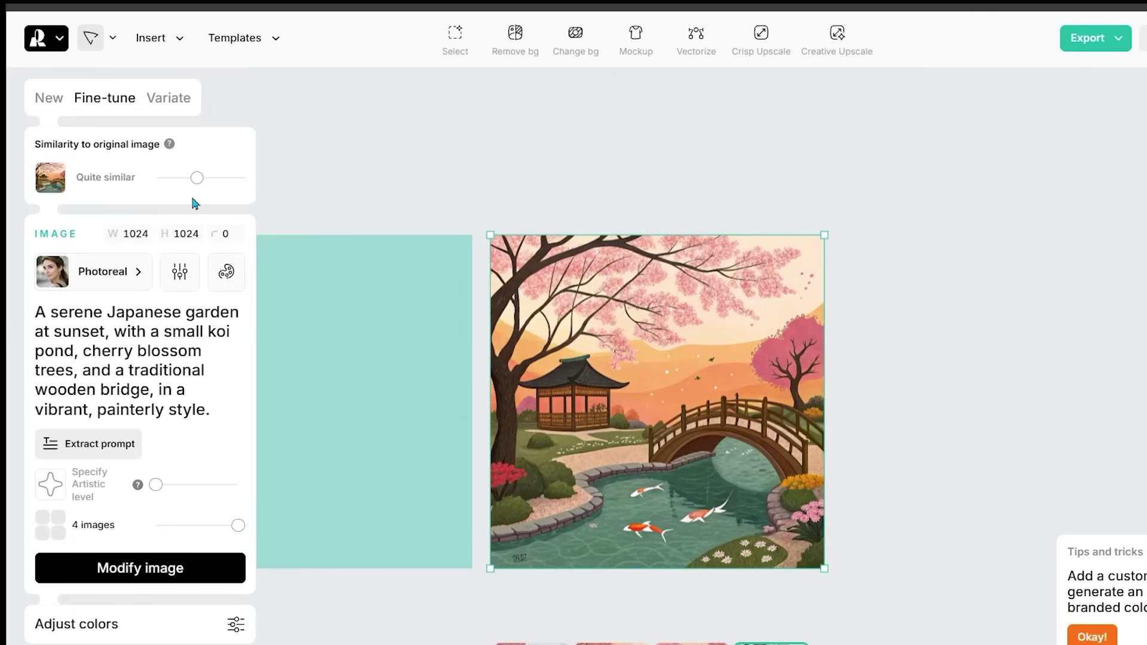
pyautogui.moveTo(199, 179); pyautogui.dragTo(205, 179)
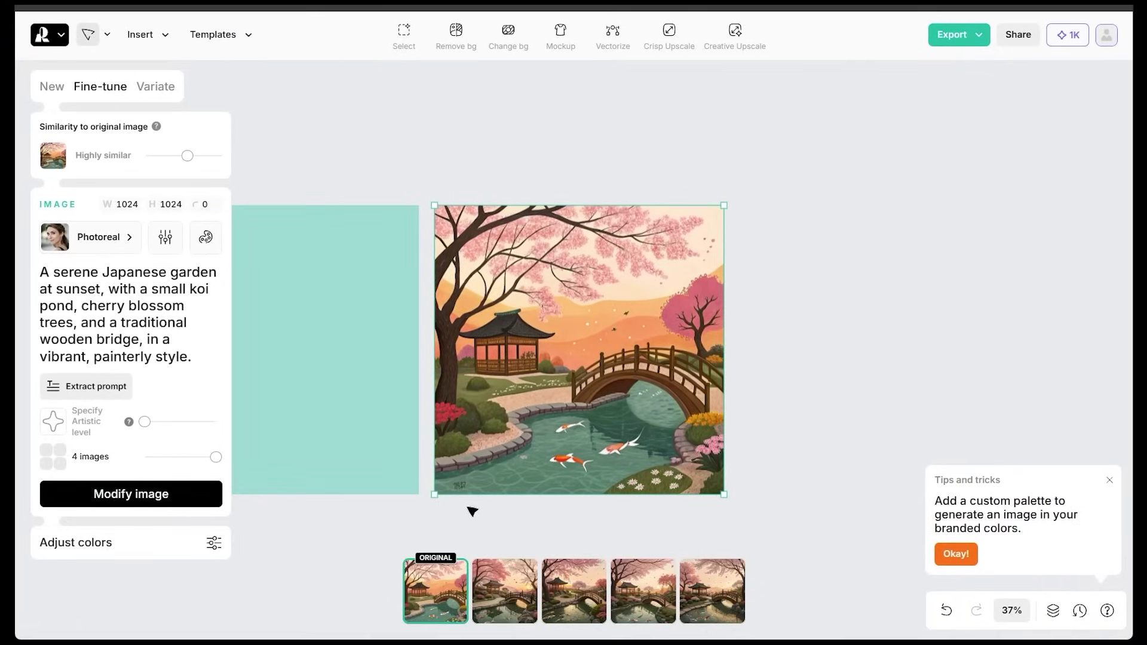
# Step: Preview the fine-tuned variations, keep the fifth on canvas, and open Adjust colors
pyautogui.click(506, 585)
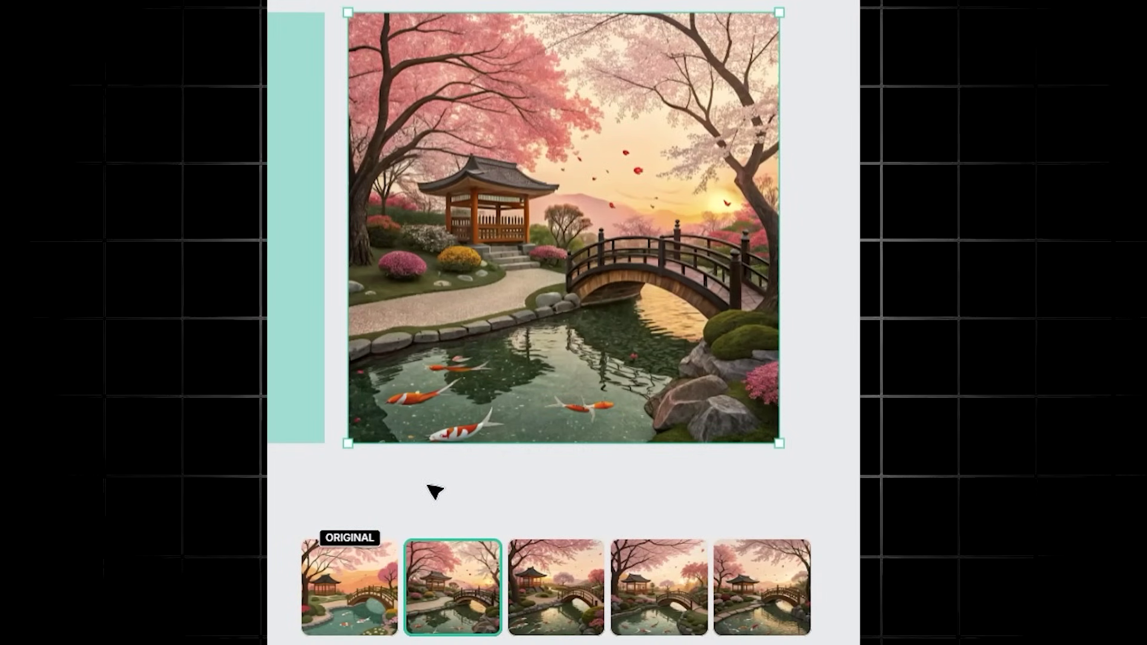
pyautogui.click(545, 595)
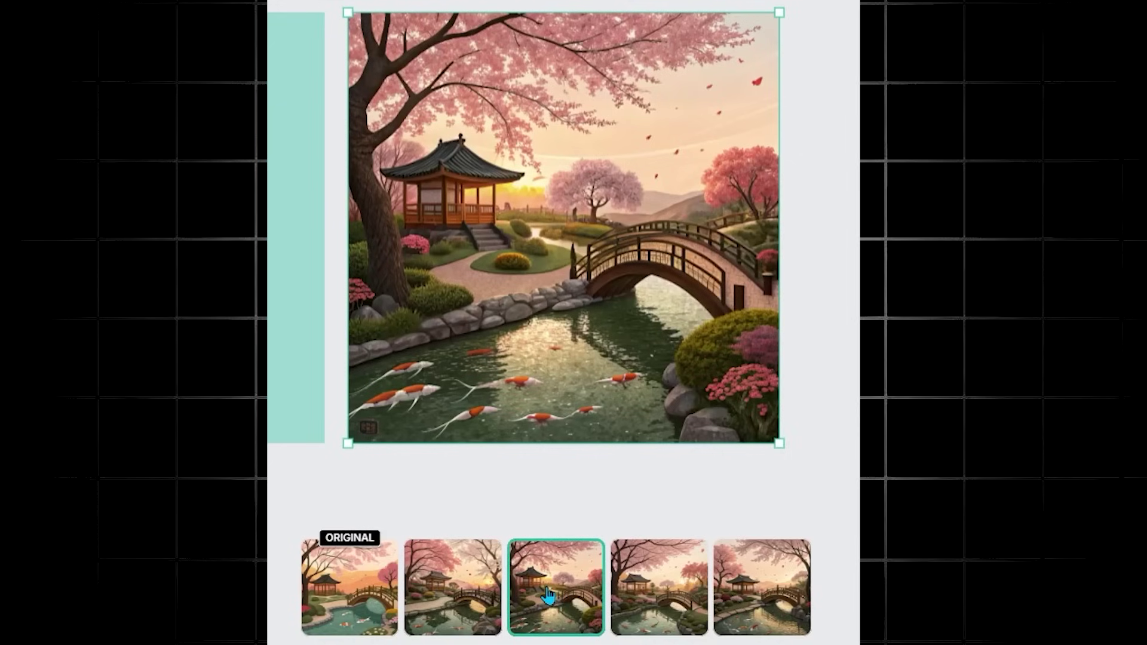
pyautogui.click(674, 579)
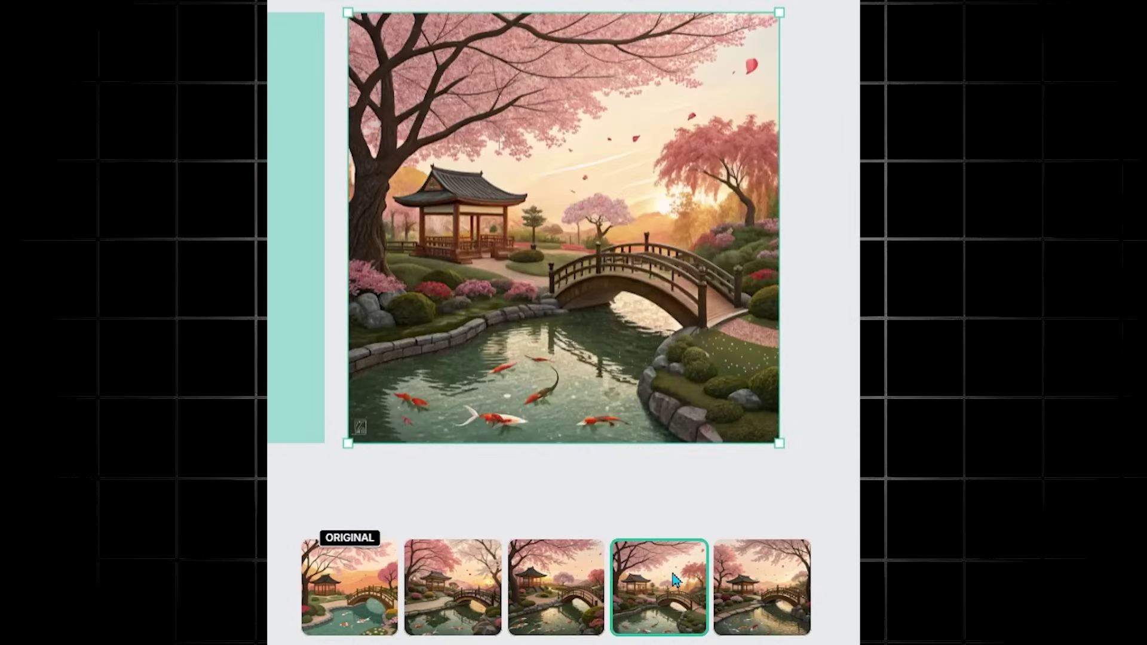
pyautogui.click(780, 589)
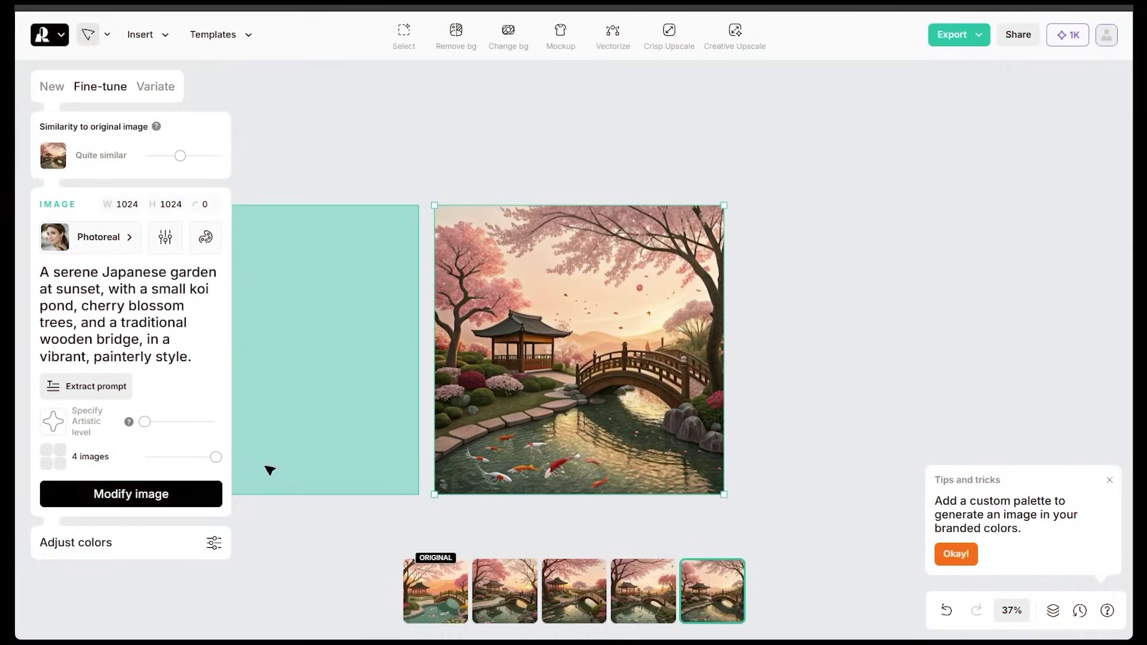
pyautogui.click(213, 544)
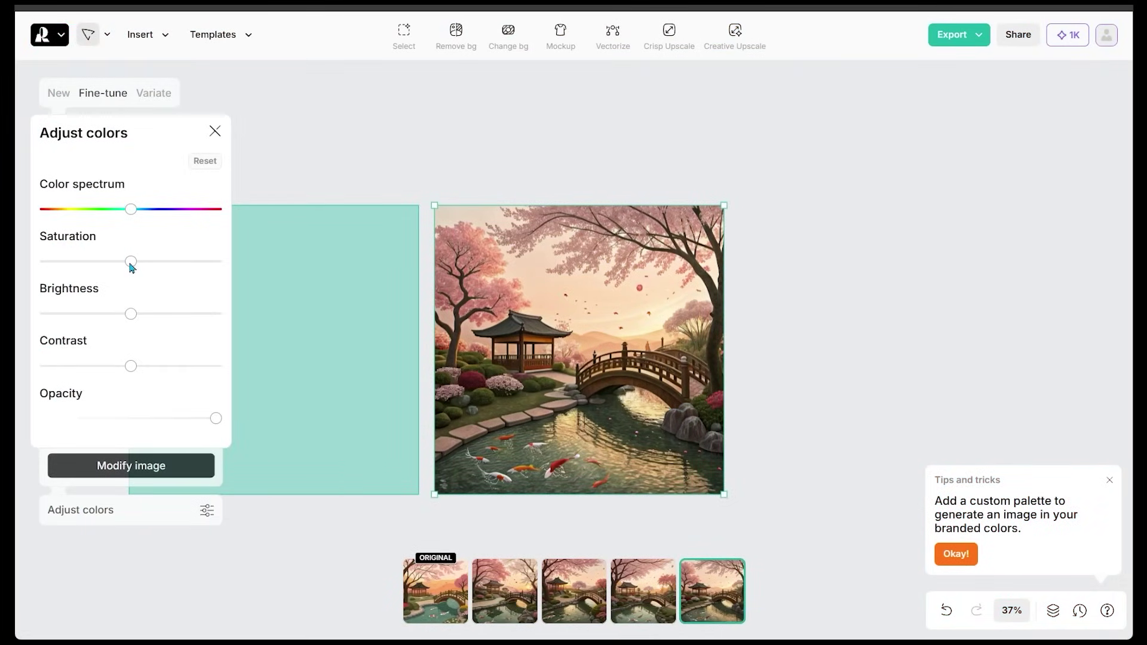
# Step: Try saturation, brightness, contrast, opacity and a pink hue shift, then reset all colour adjustments
pyautogui.moveTo(132, 267); pyautogui.dragTo(144, 266)
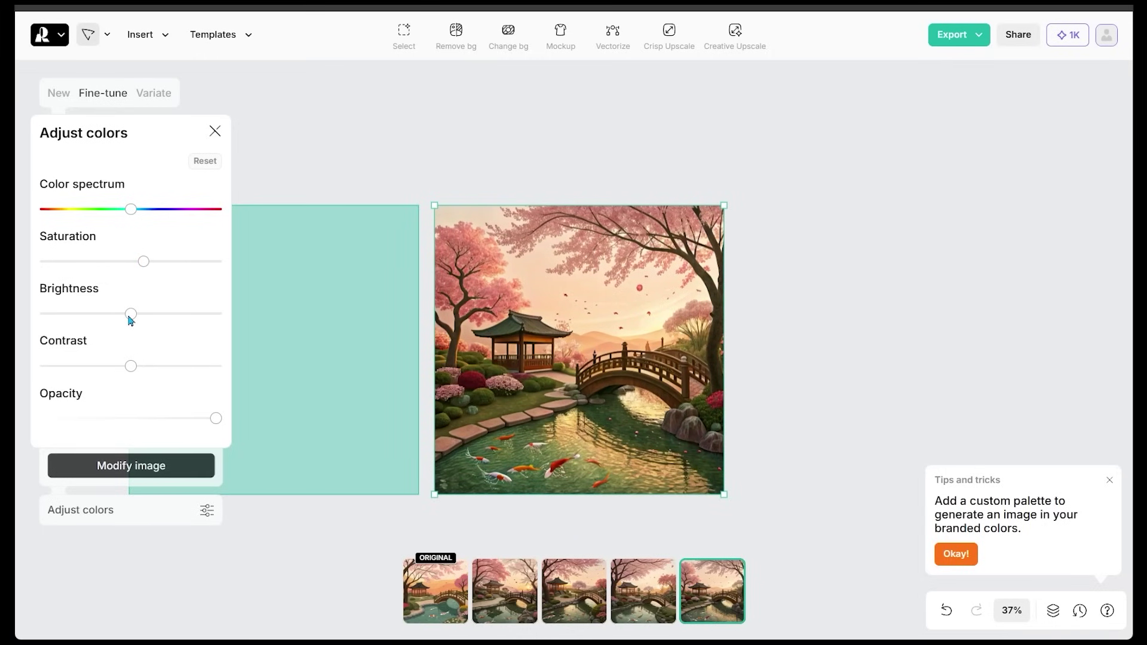
pyautogui.moveTo(131, 316); pyautogui.dragTo(129, 319)
pyautogui.moveTo(131, 367)
pyautogui.mouseDown()
pyautogui.moveTo(149, 371)
pyautogui.moveTo(133, 370)
pyautogui.mouseUp()
pyautogui.moveTo(195, 417)
pyautogui.mouseDown()
pyautogui.moveTo(186, 423)
pyautogui.moveTo(216, 418)
pyautogui.mouseUp()
pyautogui.moveTo(145, 270); pyautogui.dragTo(133, 272)
pyautogui.moveTo(136, 219); pyautogui.dragTo(113, 213)
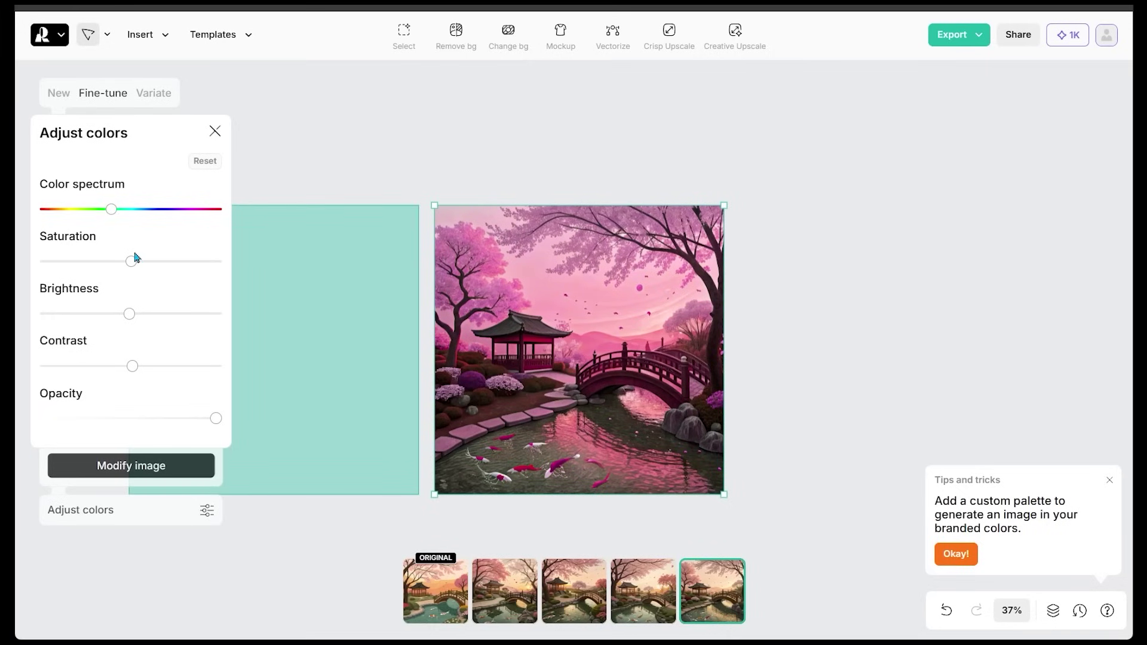
pyautogui.moveTo(135, 258); pyautogui.dragTo(145, 261)
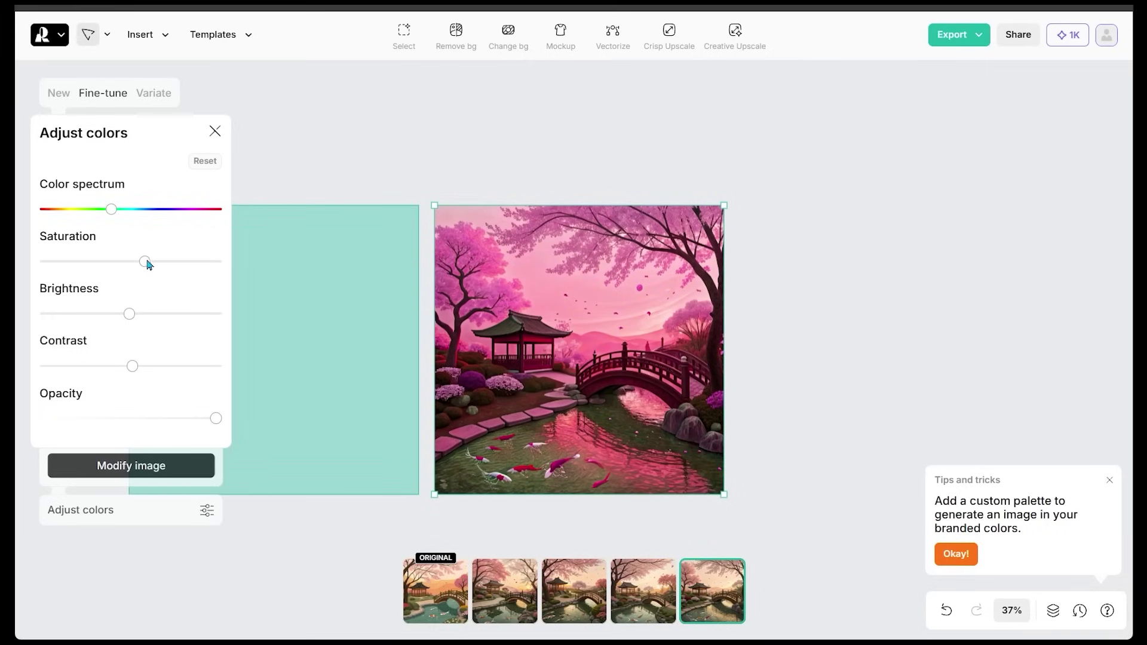
pyautogui.click(205, 161)
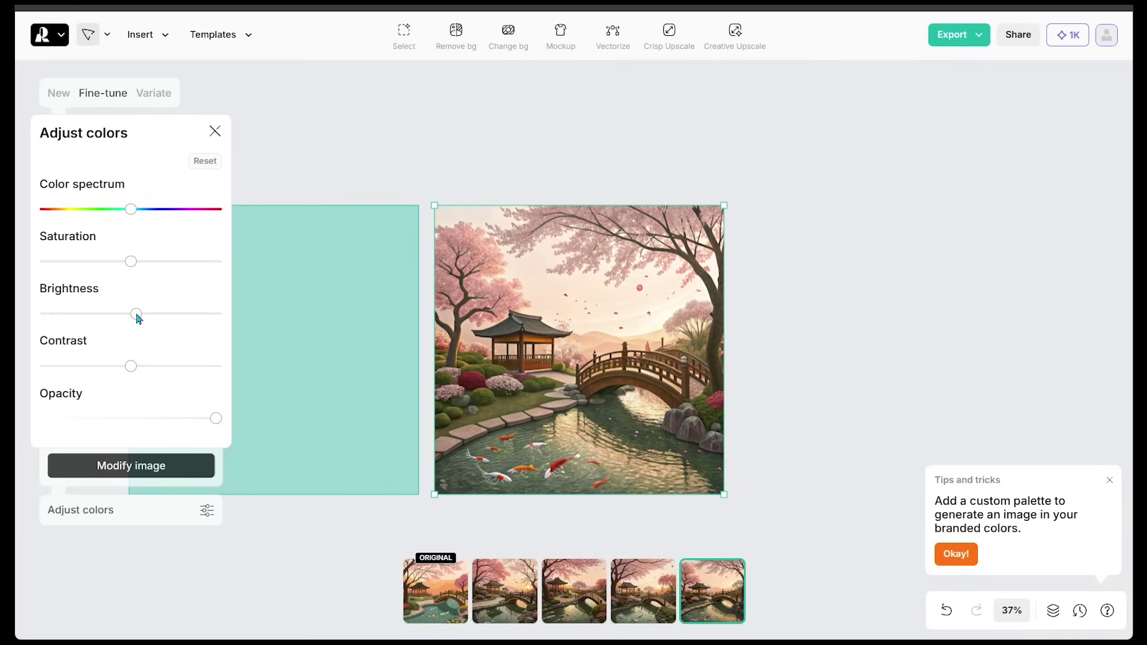
# Step: Raise the saturation slightly and compare variations, ending on the fifth garden image
pyautogui.moveTo(133, 262); pyautogui.dragTo(137, 262)
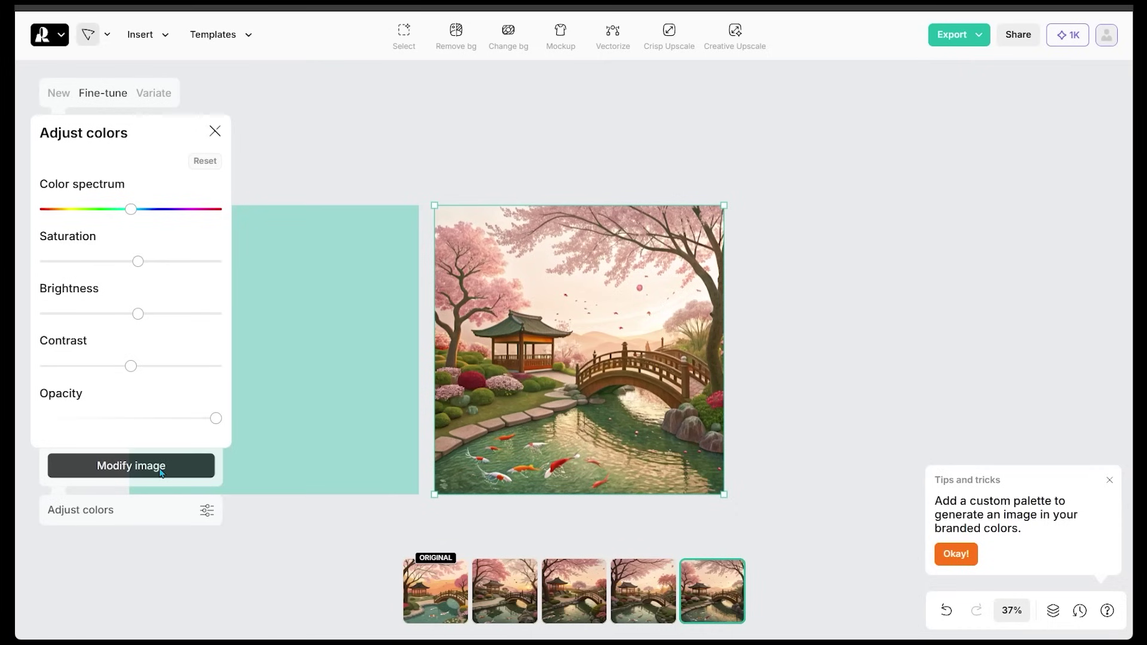
pyautogui.click(500, 595)
pyautogui.click(558, 598)
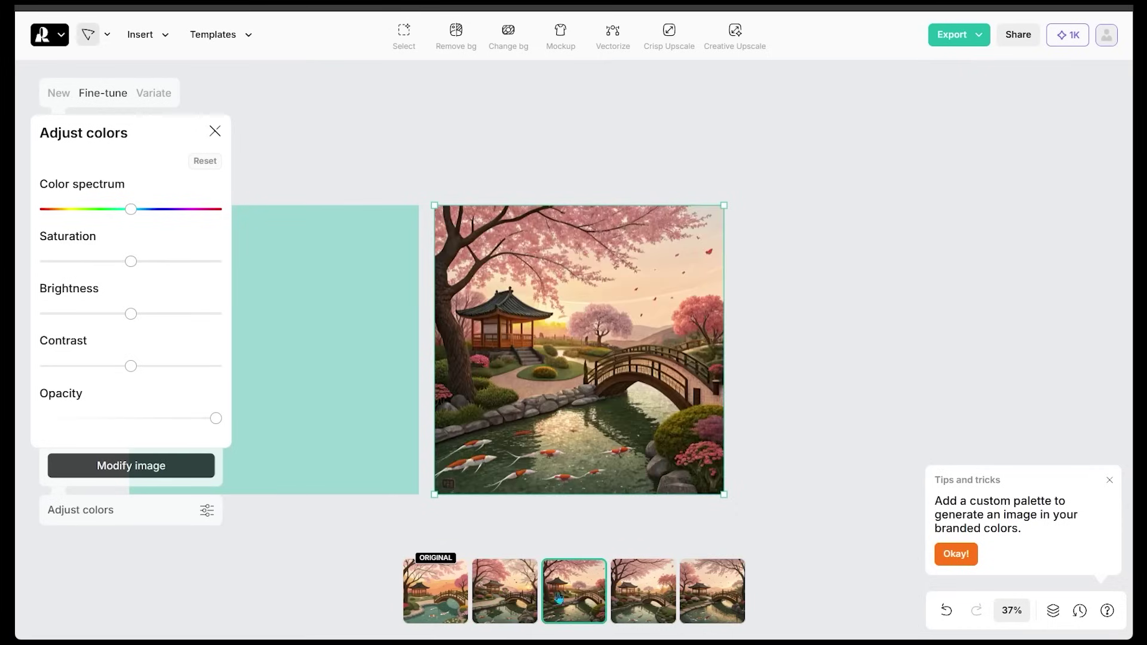
pyautogui.click(644, 602)
pyautogui.click(700, 599)
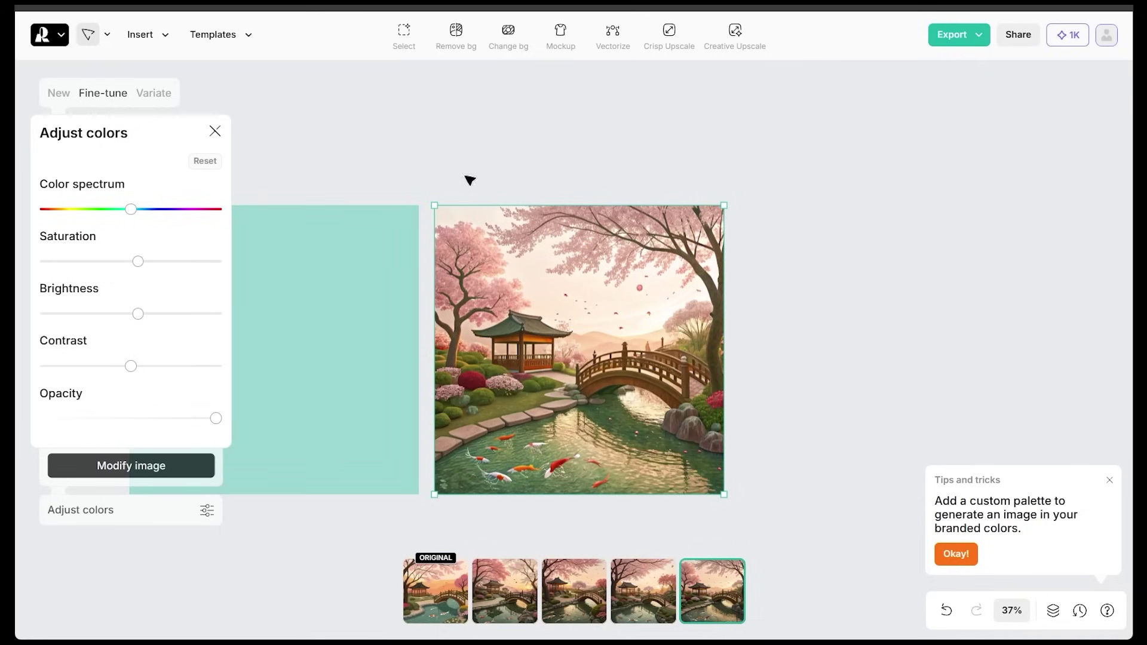
# Step: Download the garden image as a JPG, then download its 4096×4096 upscaled version
pyautogui.click(953, 36)
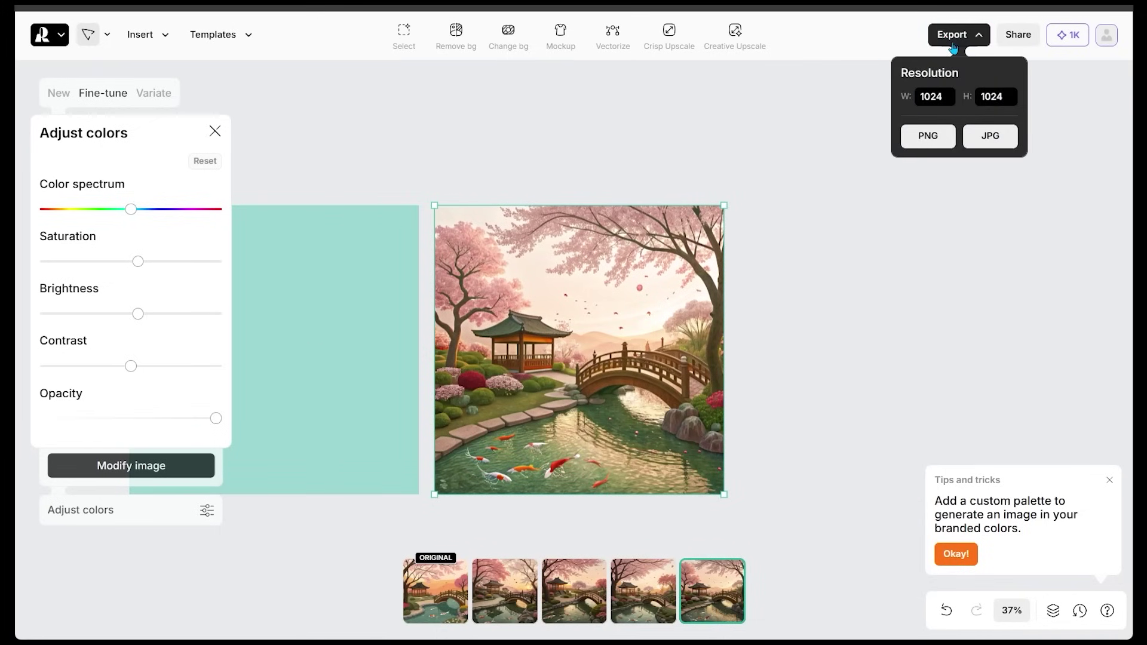
pyautogui.click(973, 146)
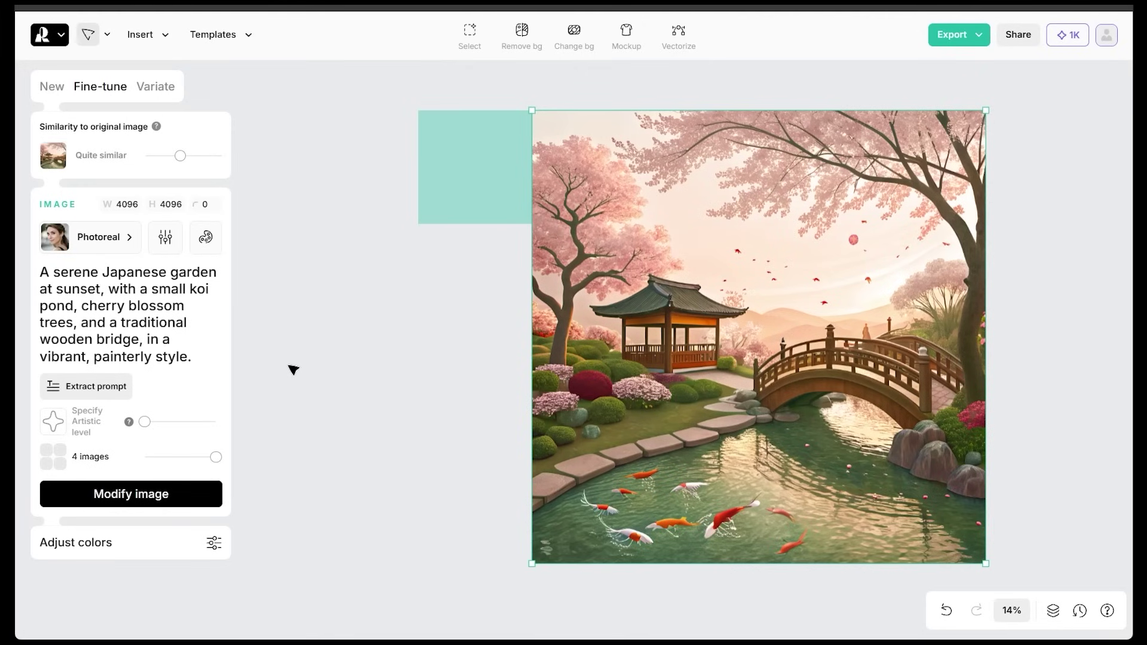
pyautogui.click(952, 34)
pyautogui.click(935, 135)
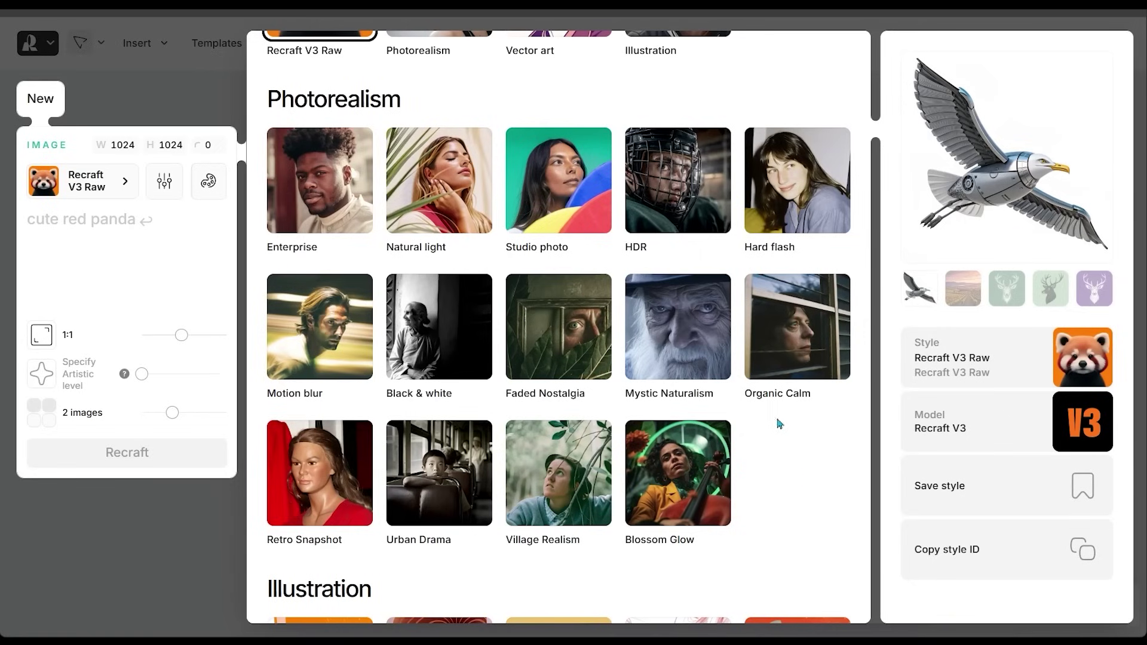
# Step: Apply the Black & white style to the image frame
pyautogui.click(440, 357)
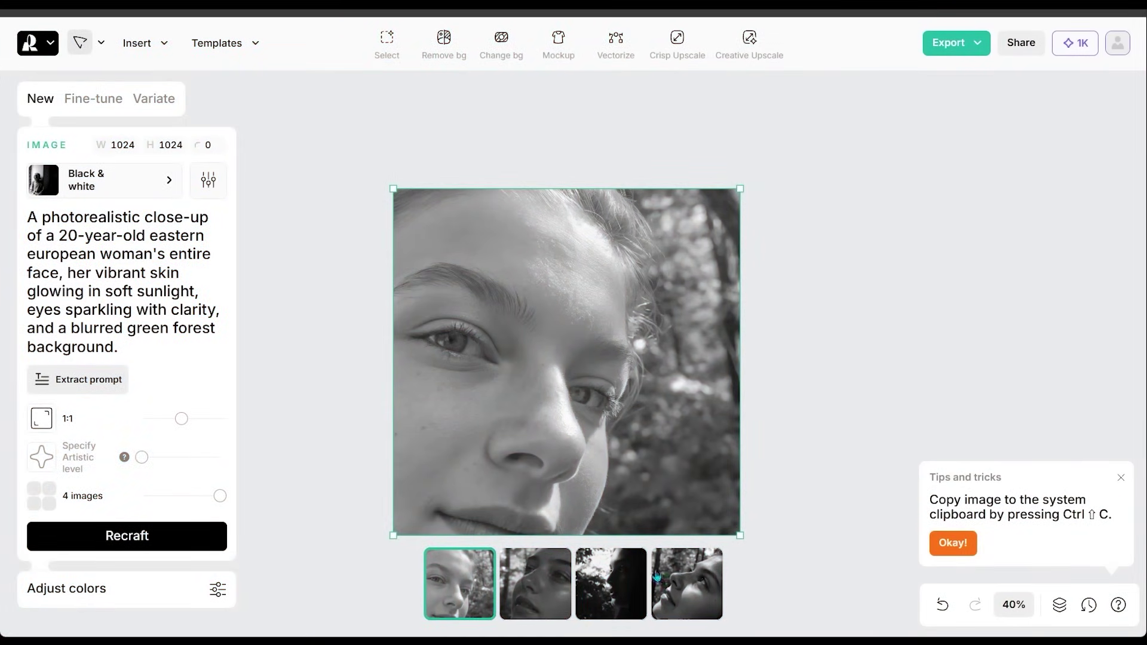
# Step: Compare the second, third (profile) and fourth black-and-white portrait variations
pyautogui.click(554, 591)
pyautogui.click(612, 585)
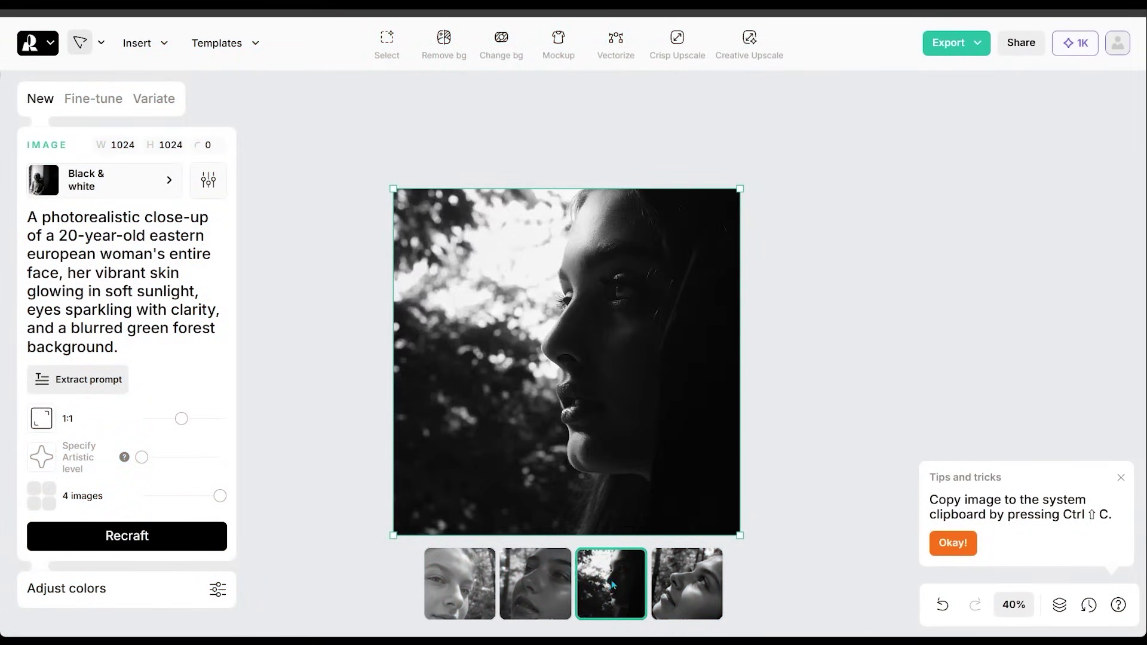
pyautogui.click(698, 592)
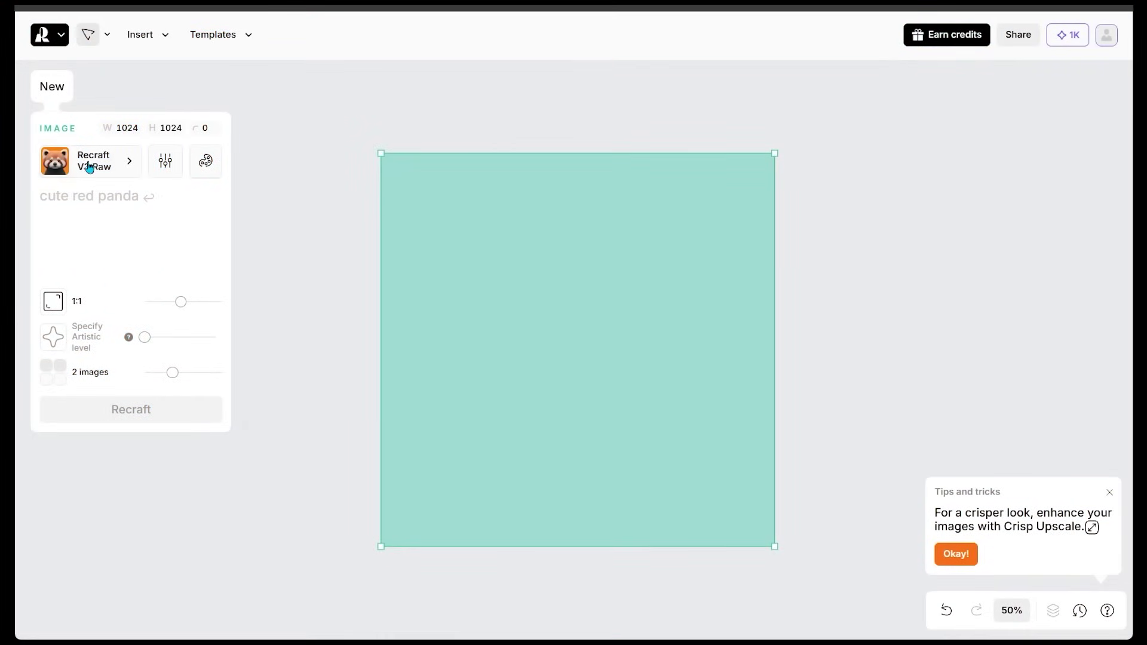
# Step: Apply the Prestige Emblem style from the image style gallery
pyautogui.click(92, 163)
pyautogui.scroll(-5, 549, 326)
pyautogui.scroll(-15, 796, 200)
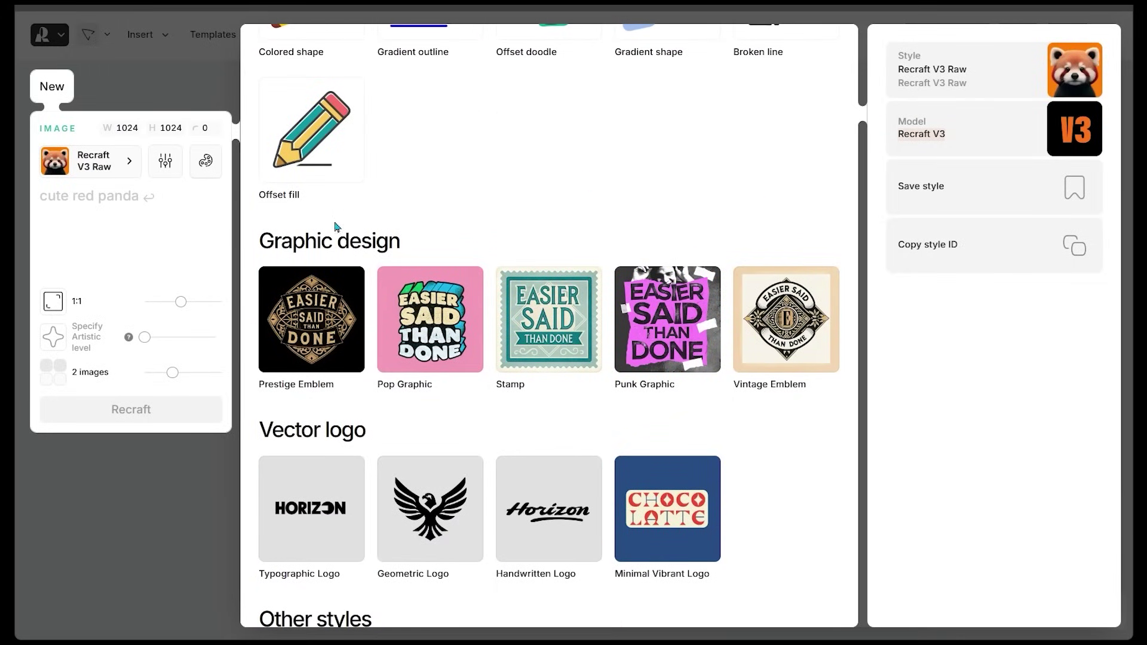
pyautogui.moveTo(291, 308)
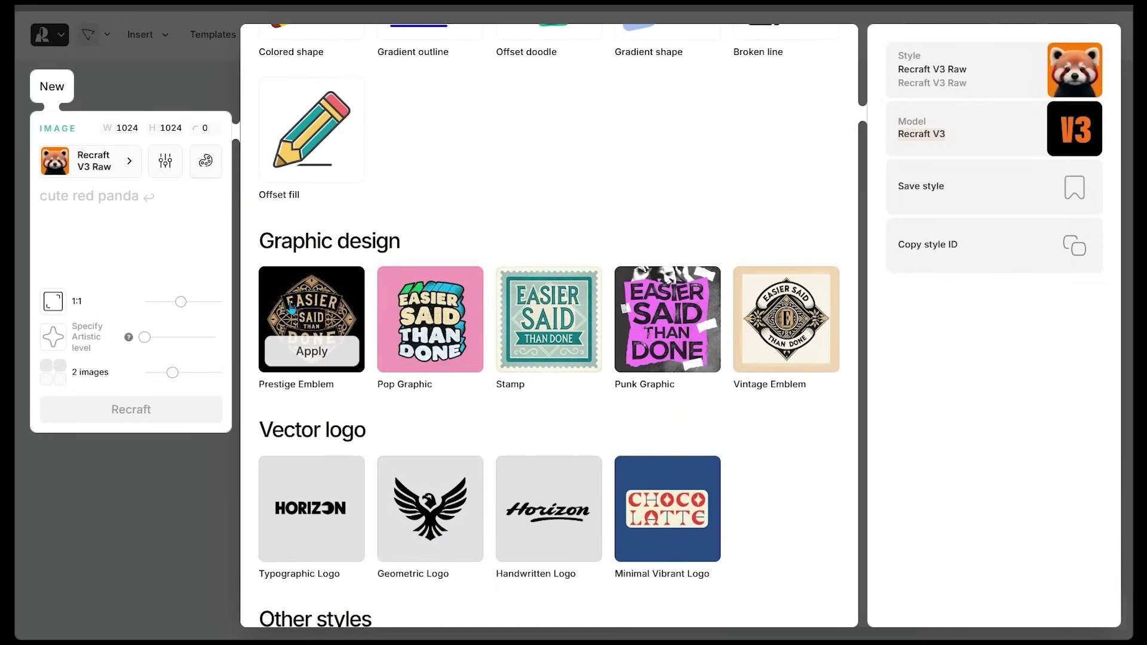
pyautogui.click(312, 354)
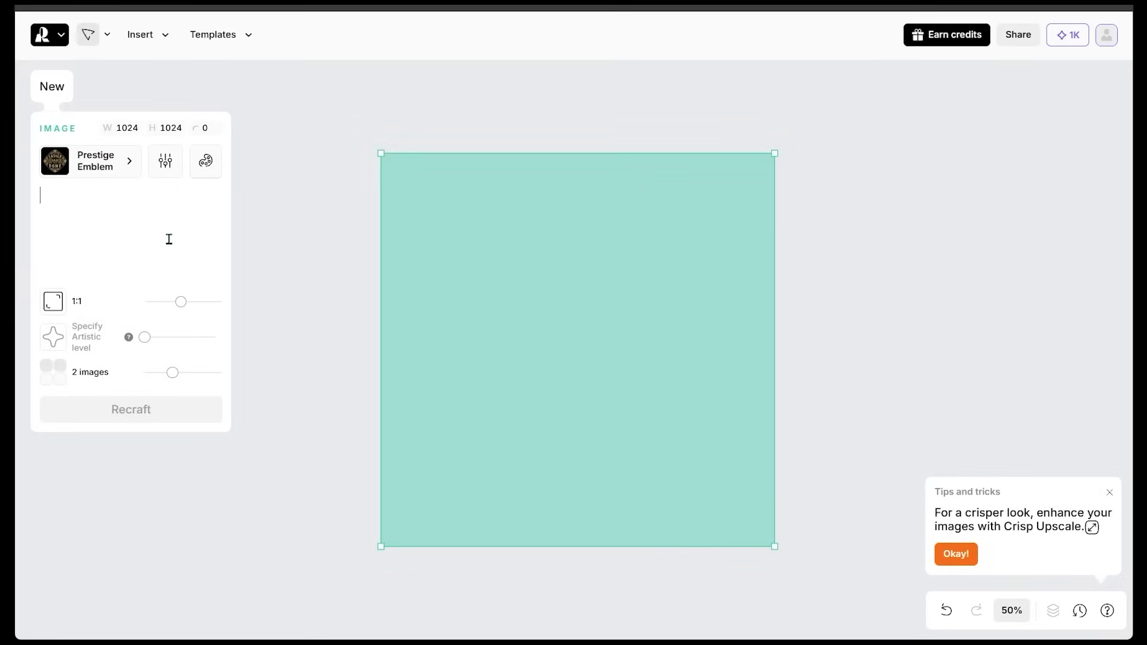
# Step: Enter the Summer Sale 50% Off banner prompt with a colon instead of a dash, and request 4 images
pyautogui.write('"Create a banner — ‘Summer Sale 50% Off, THIS Weekend Only’')
pyautogui.hotkey('ctrl', 'a')
pyautogui.write('"Create a banner: ‘Summer Sale 50% Off, THIS Weekend Only’')
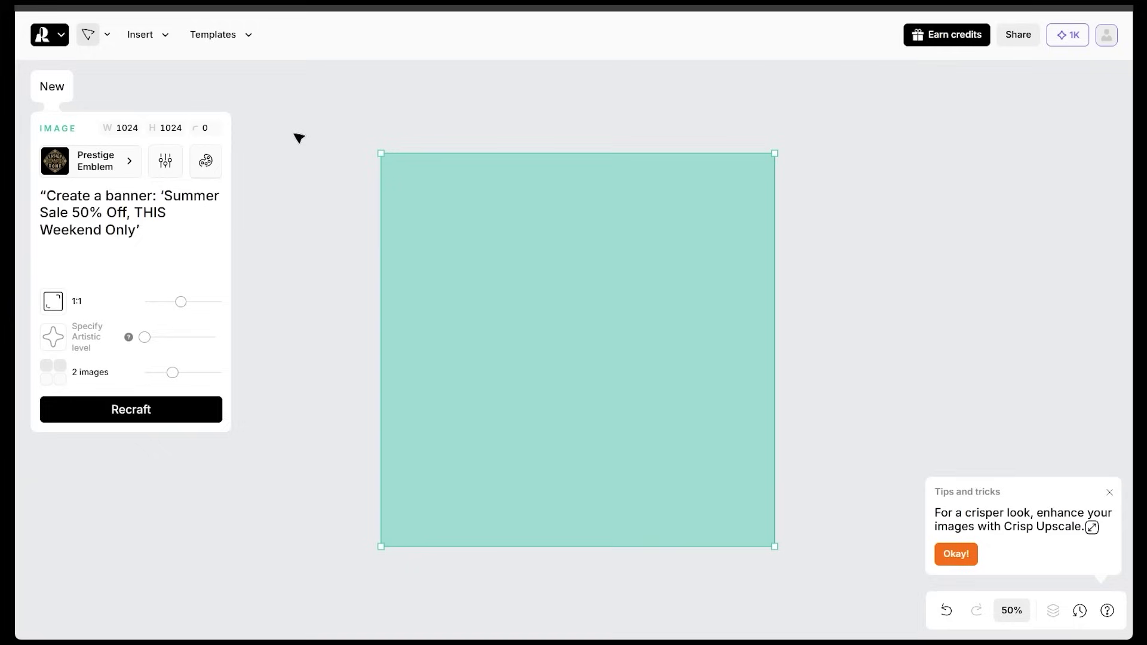
pyautogui.moveTo(171, 376); pyautogui.dragTo(223, 379)
# Step: Generate the Summer Sale emblems and preview the yellow, orange and navy-and-gold variants
pyautogui.click(156, 408)
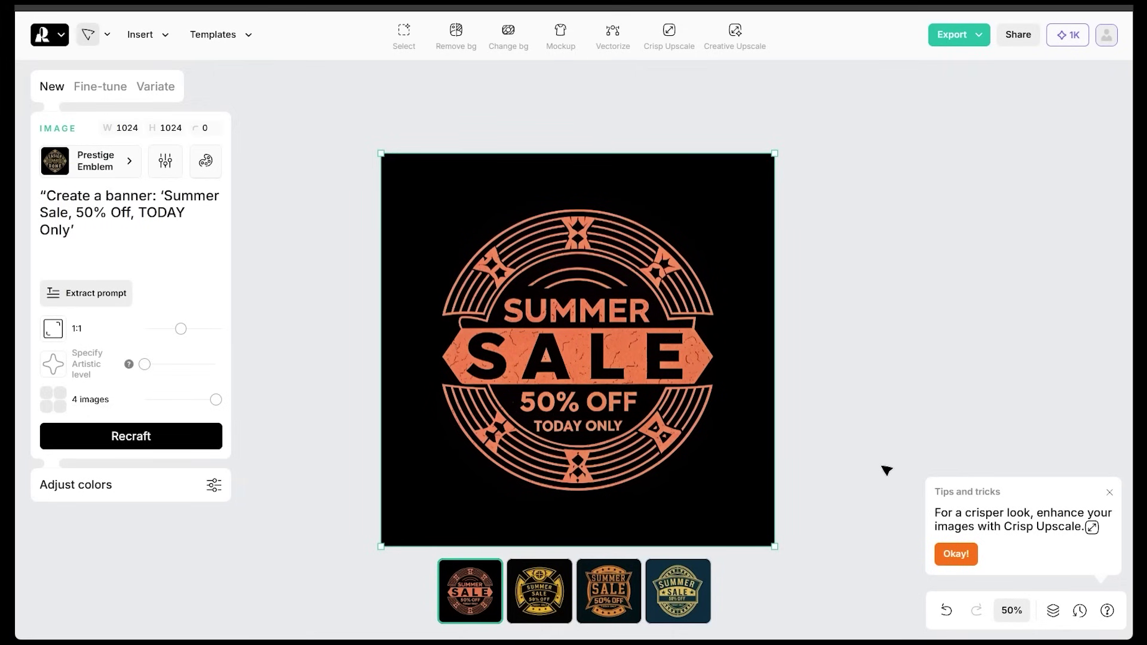
pyautogui.click(543, 605)
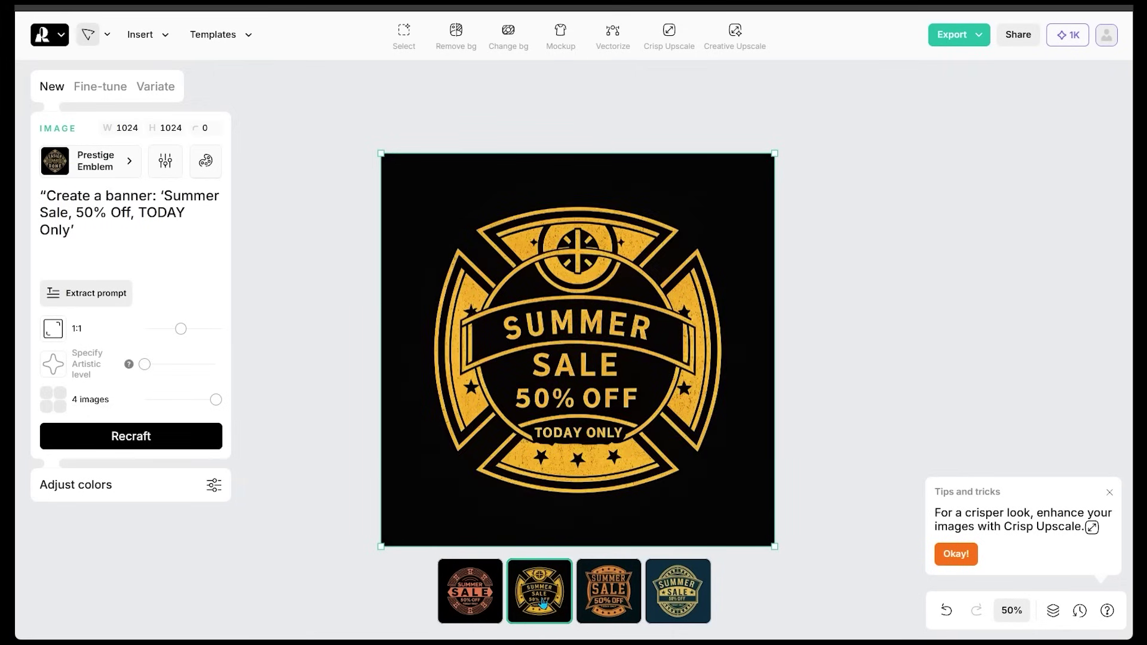
pyautogui.click(600, 596)
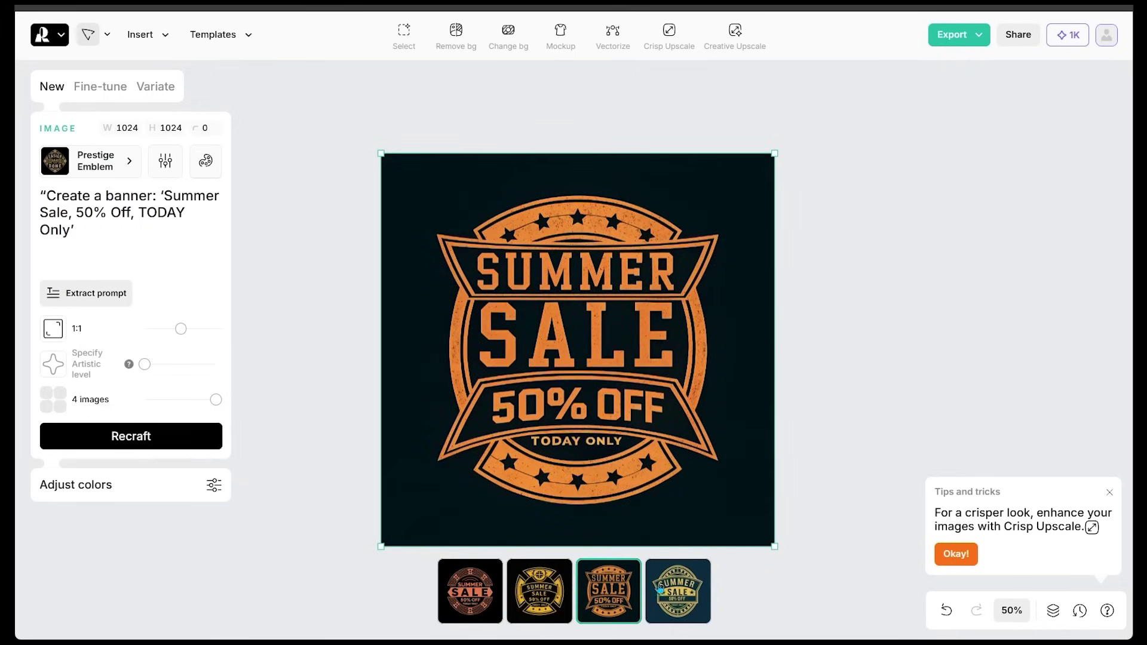
pyautogui.click(676, 592)
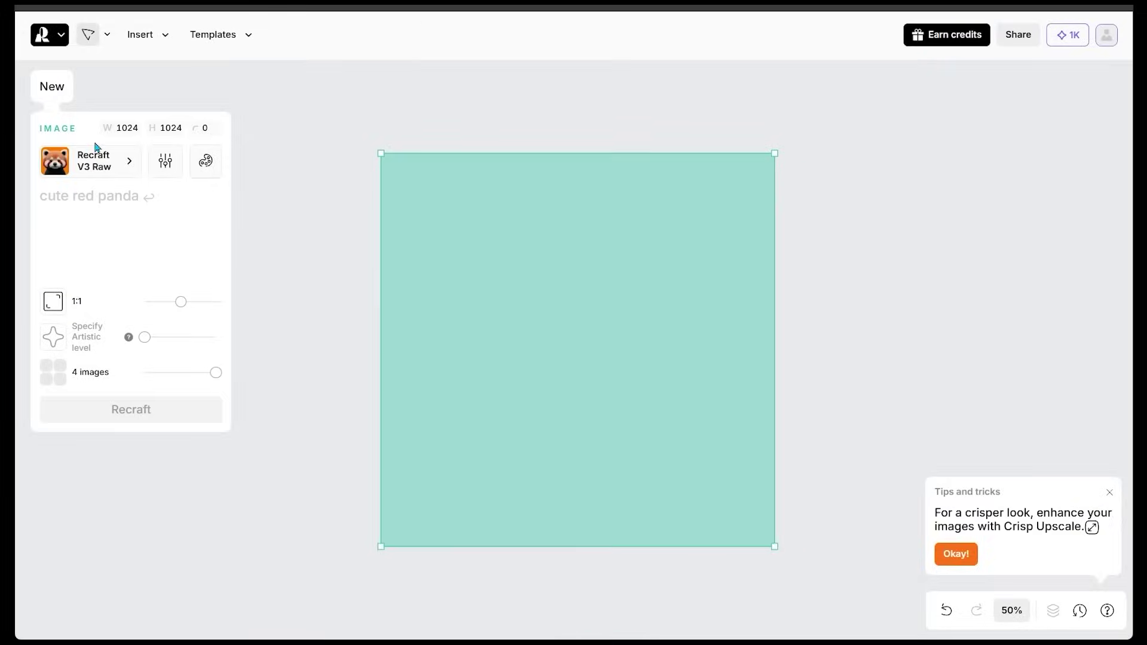
# Step: Insert a frame and drag it out large across the canvas centre
pyautogui.click(108, 37)
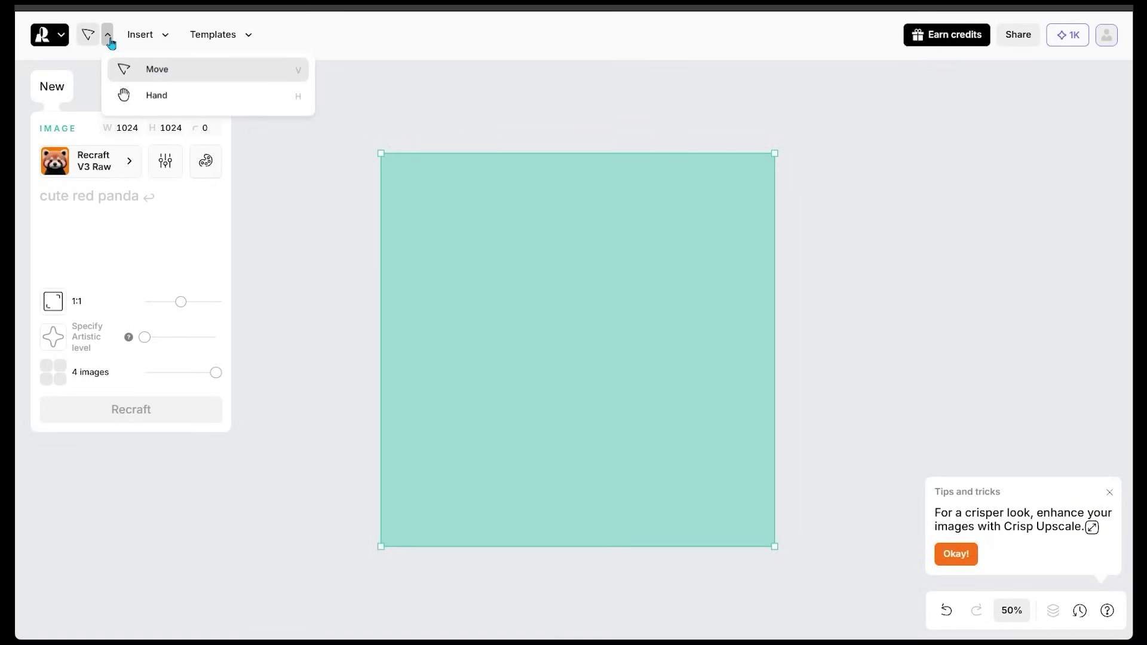
pyautogui.click(108, 37)
pyautogui.click(820, 363)
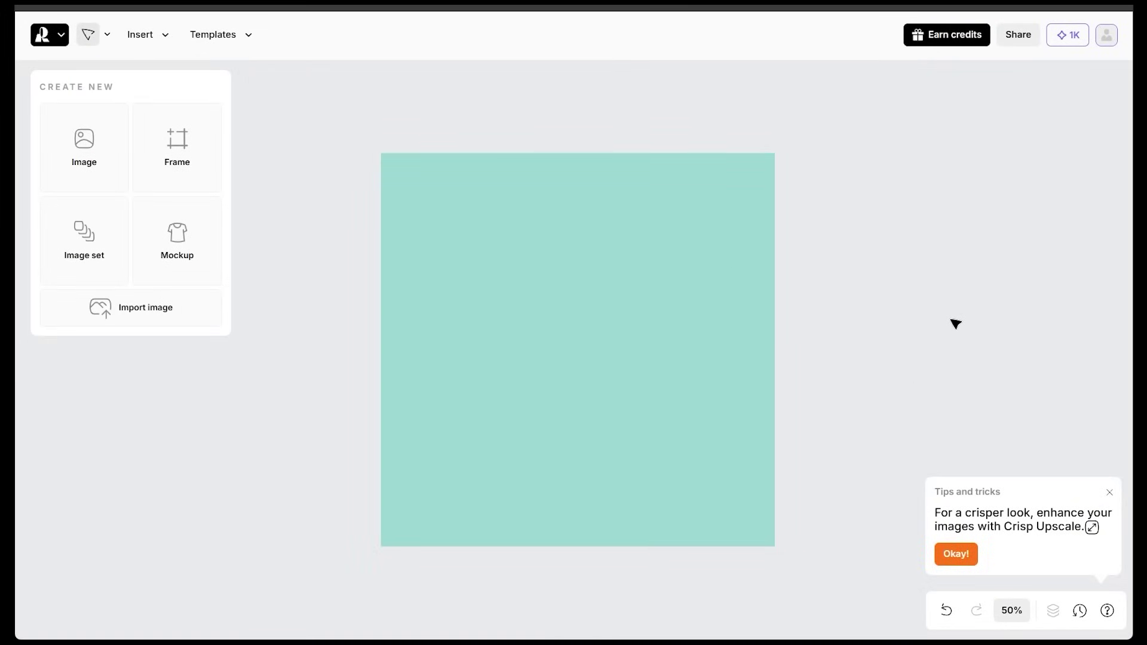
pyautogui.click(147, 39)
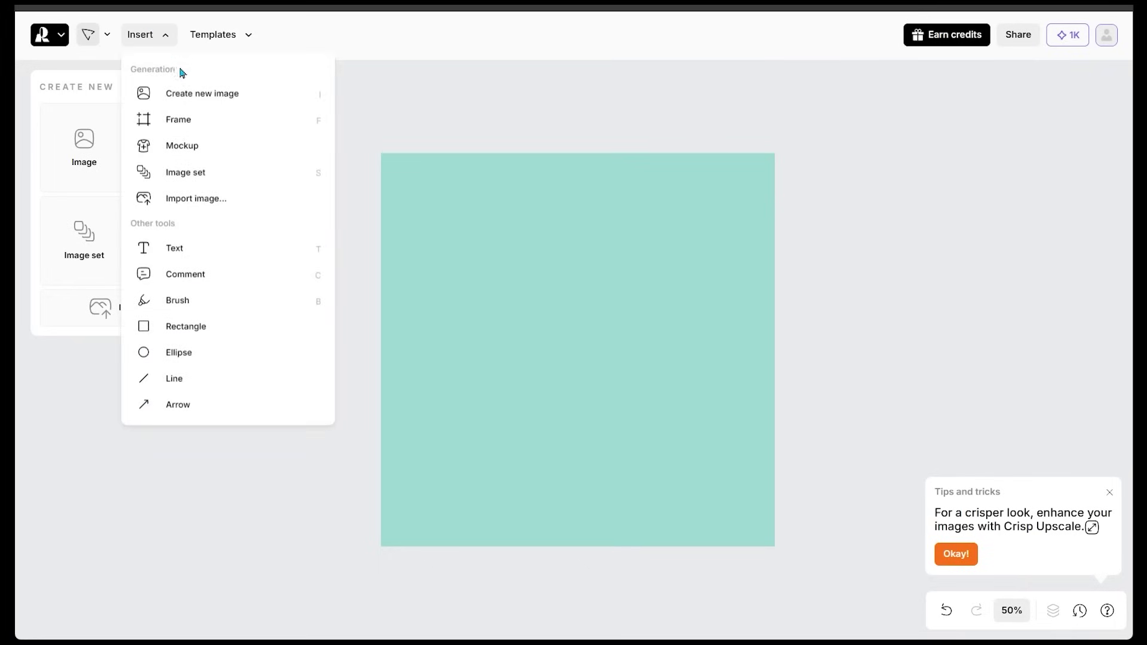
pyautogui.click(187, 121)
pyautogui.moveTo(347, 136); pyautogui.dragTo(845, 608)
pyautogui.click(329, 122)
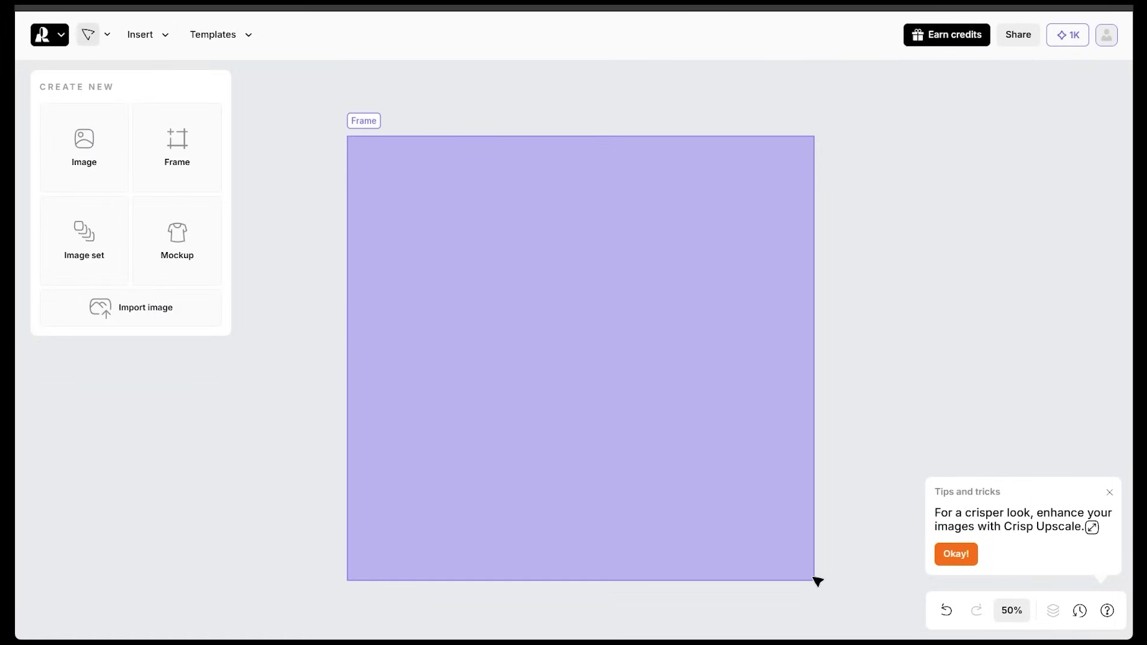
# Step: Add a centred PARTY text line near the frame top, with Hawaiian Theme below it
pyautogui.click(156, 42)
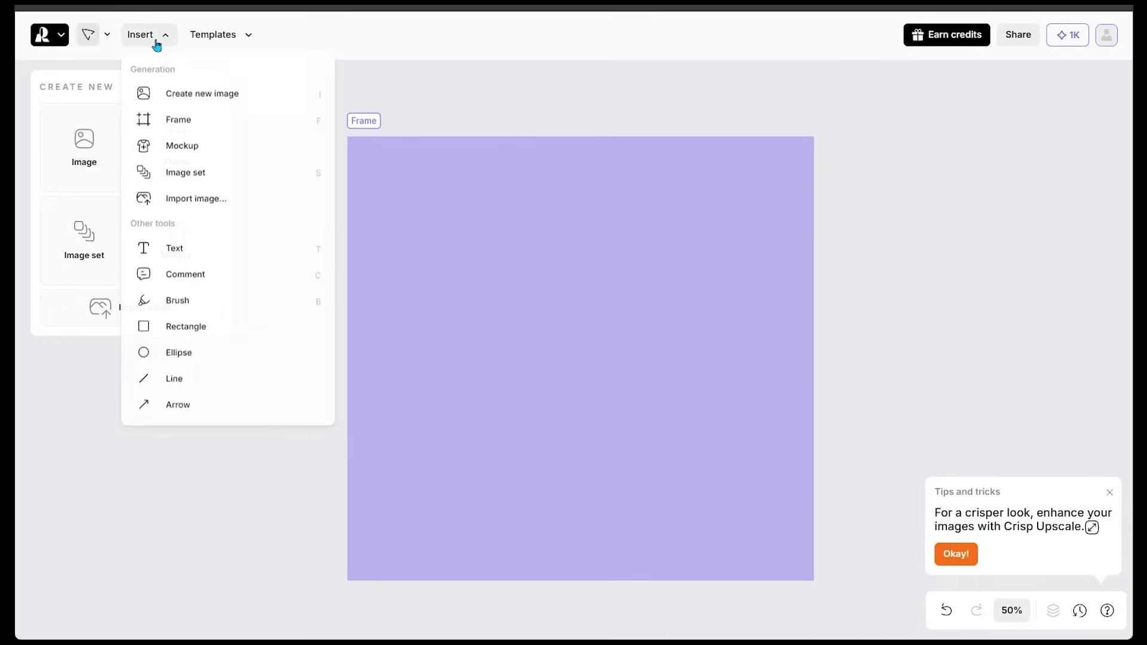
pyautogui.click(180, 248)
pyautogui.click(497, 227)
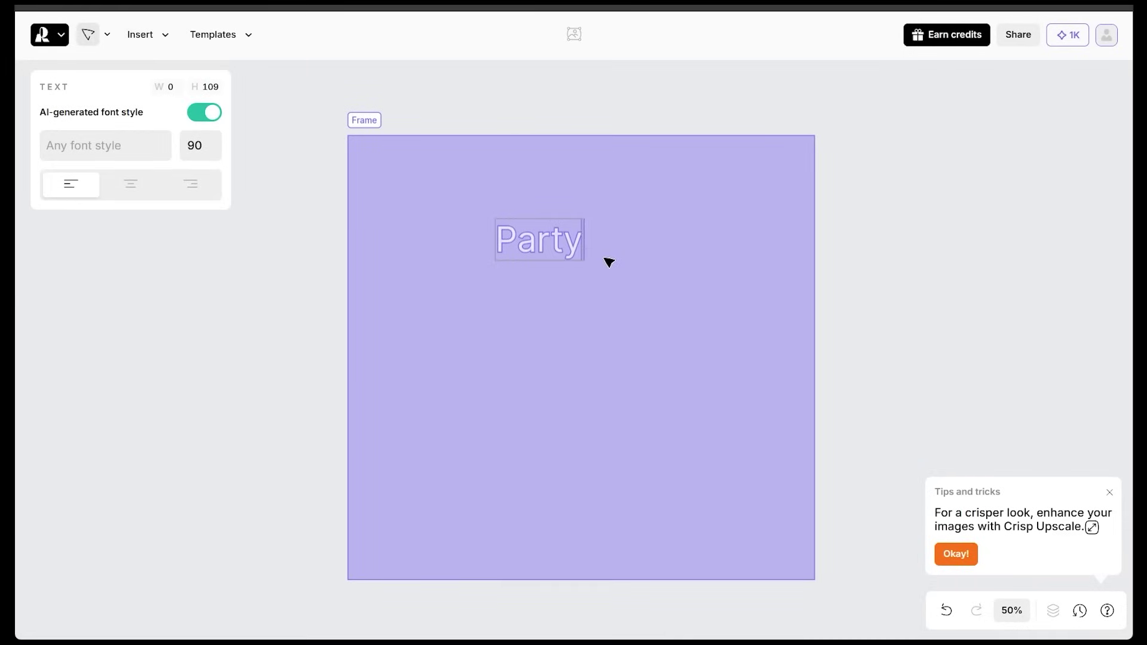
pyautogui.write('PARTY')
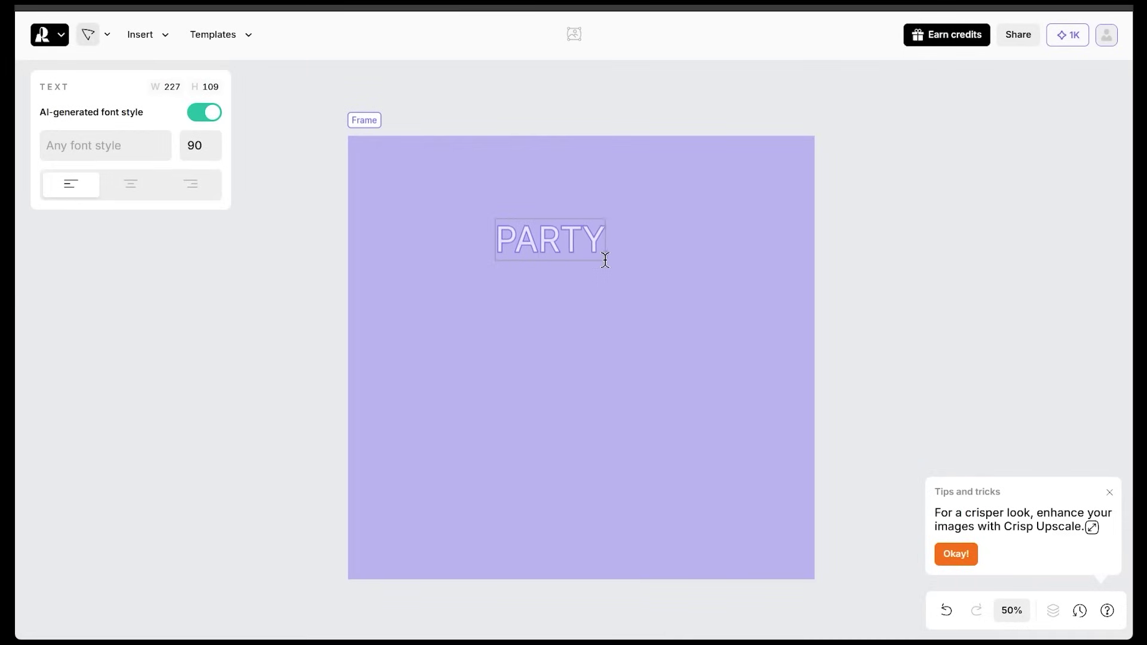
pyautogui.moveTo(605, 260); pyautogui.dragTo(593, 202)
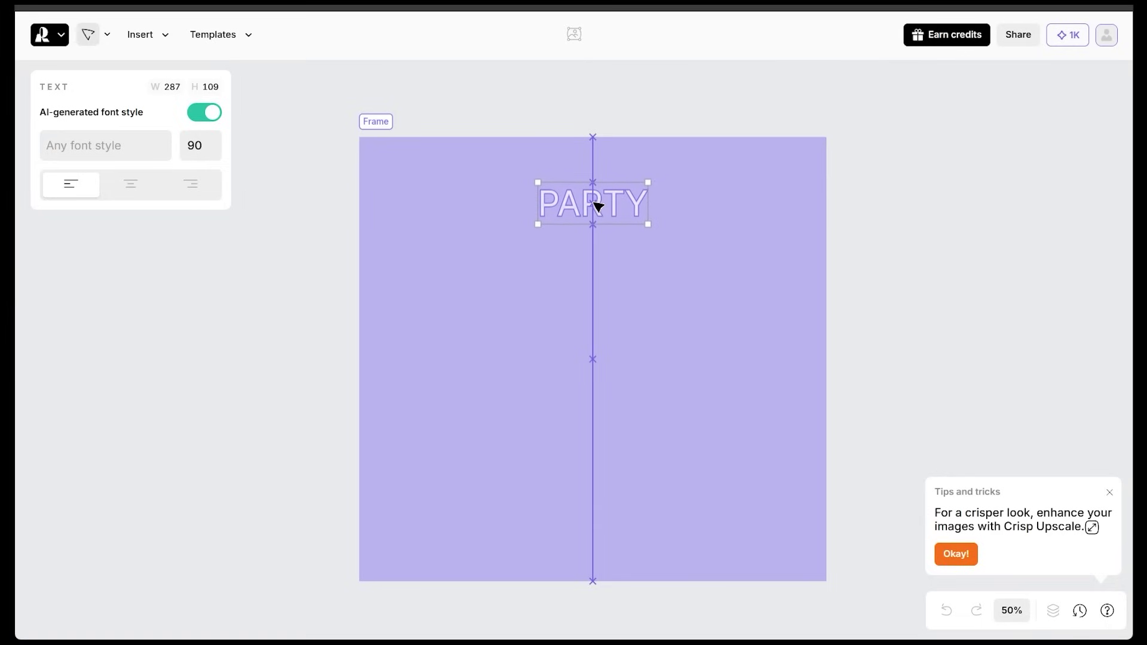
pyautogui.press('t')
pyautogui.click(514, 266)
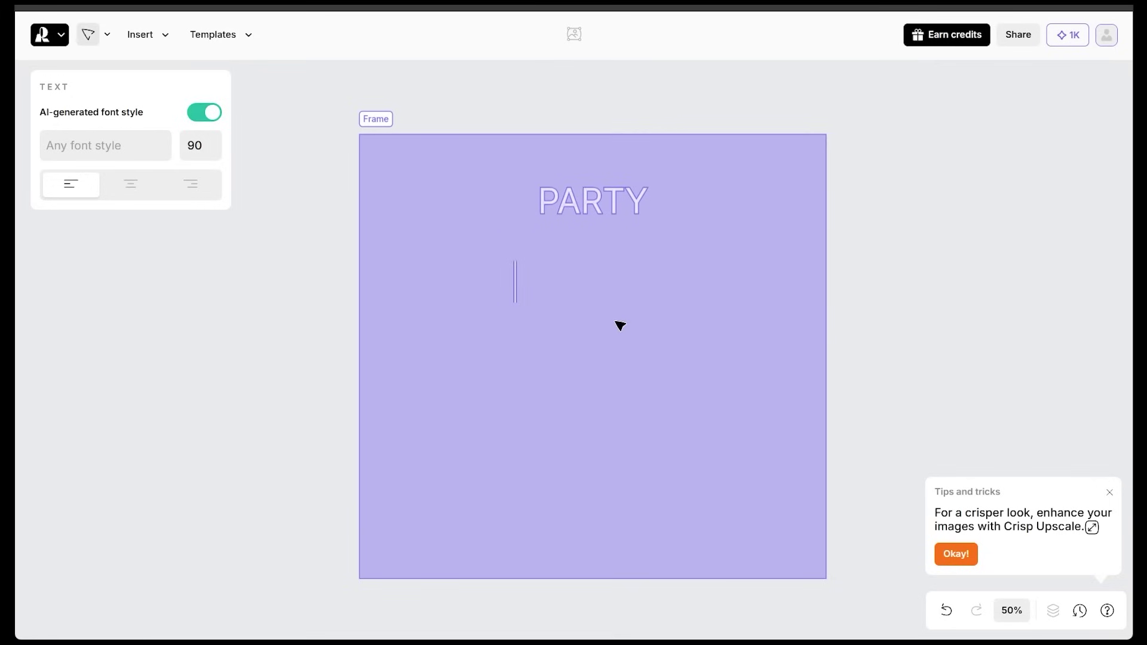
pyautogui.write('Hawaiian Theme')
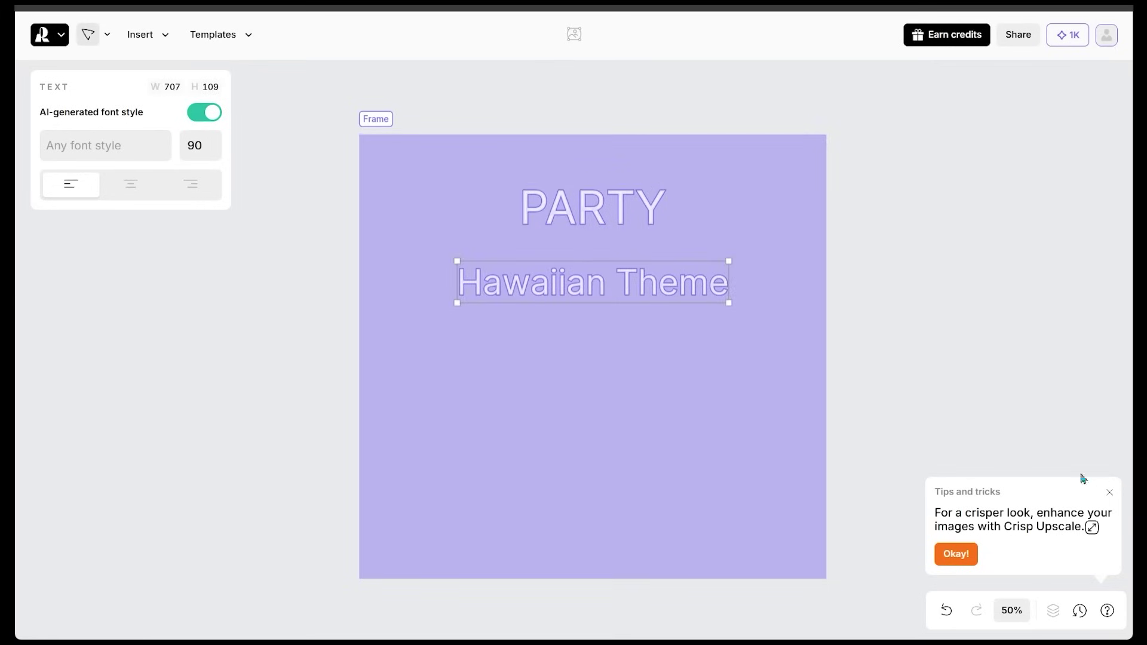
# Step: Add a centred THIS WEEKEND line at font size 150, then Bring your Friends below
pyautogui.click(637, 371)
pyautogui.write('THIS WEEKEND')
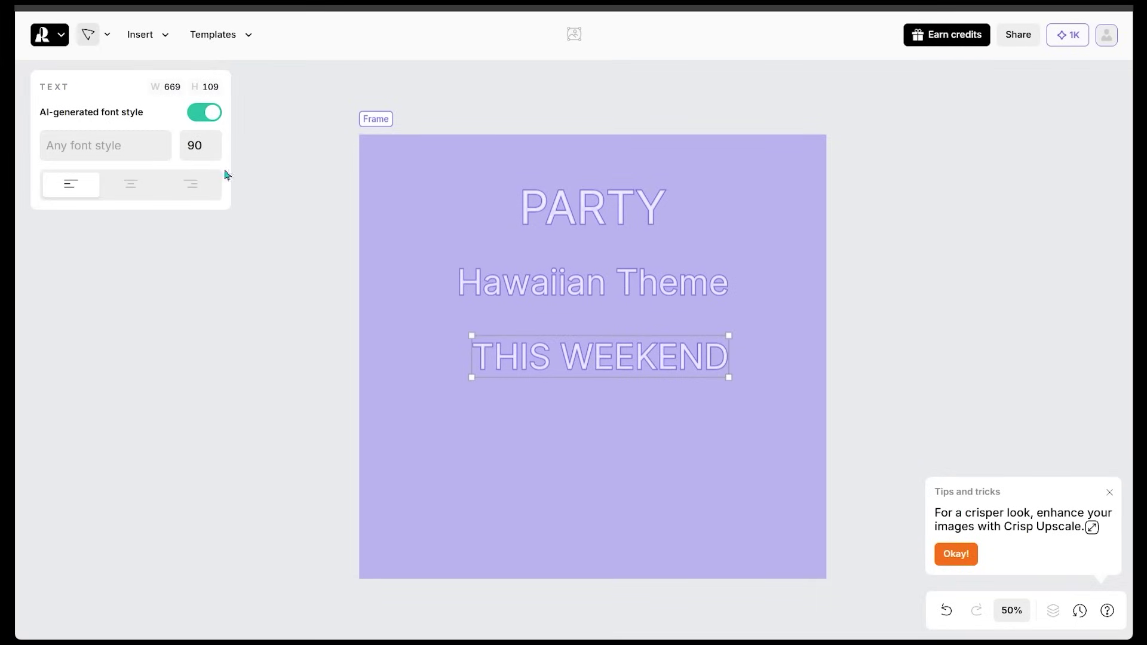
pyautogui.click(205, 150)
pyautogui.write('150')
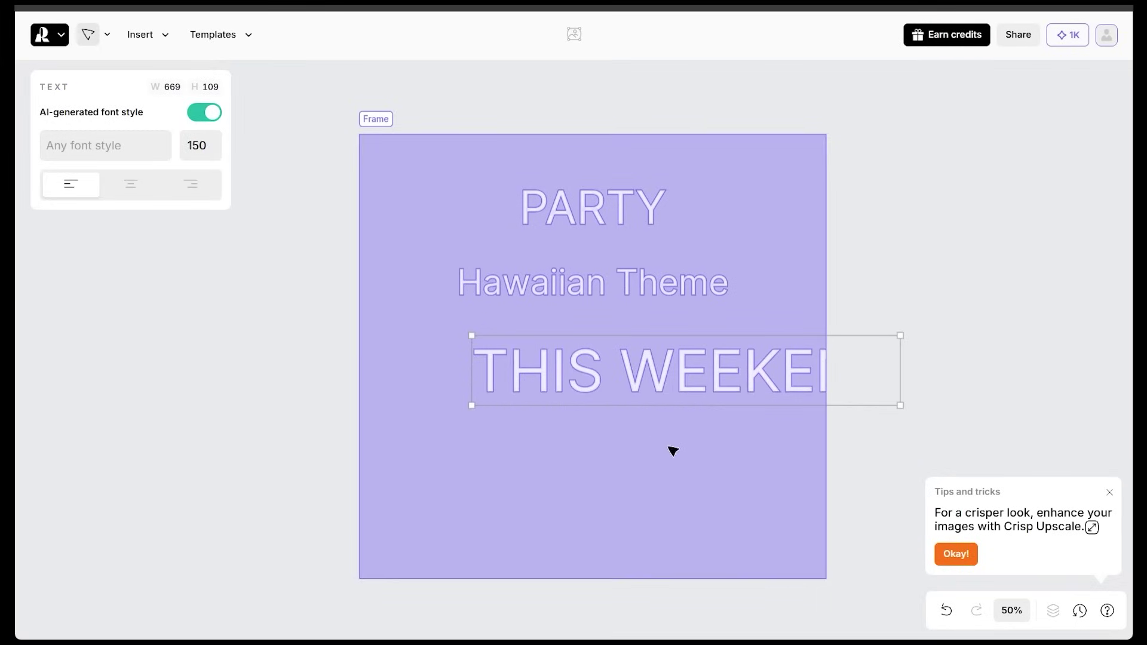
pyautogui.moveTo(671, 401); pyautogui.dragTo(622, 392)
pyautogui.write('Bring your Friends')
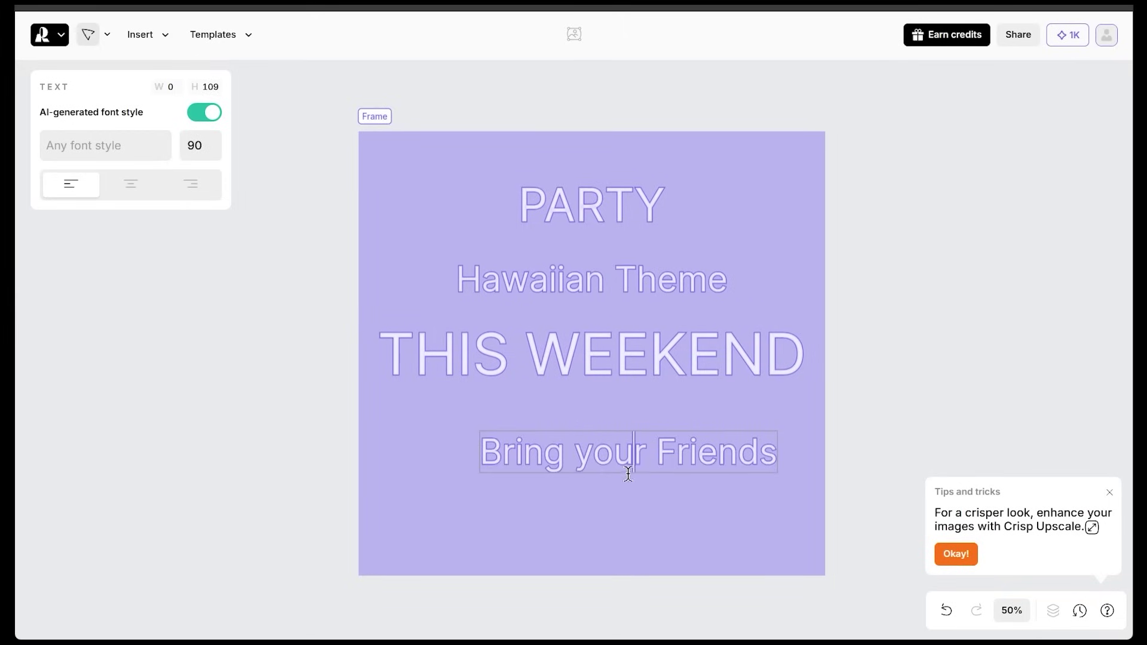
pyautogui.press('Escape')
pyautogui.scroll(-2, 318, 364)
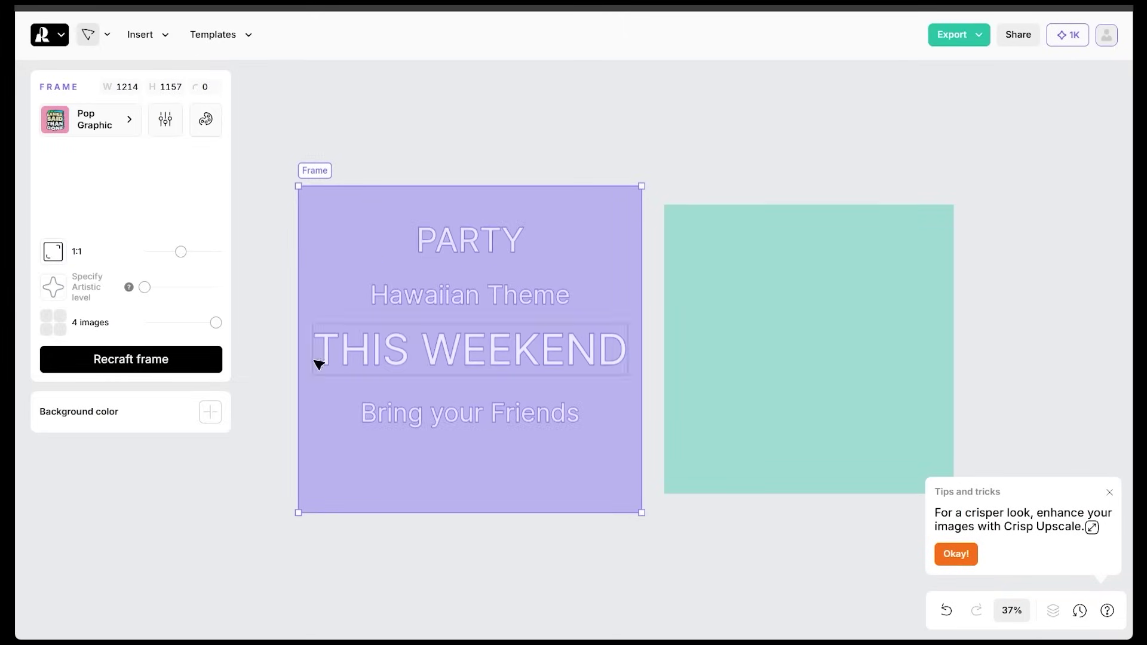
# Step: Keep the Pop Graphic style, enter 'Hawaiian Theme Party Poster' and generate from the frame
pyautogui.click(87, 127)
pyautogui.scroll(2, 548, 136)
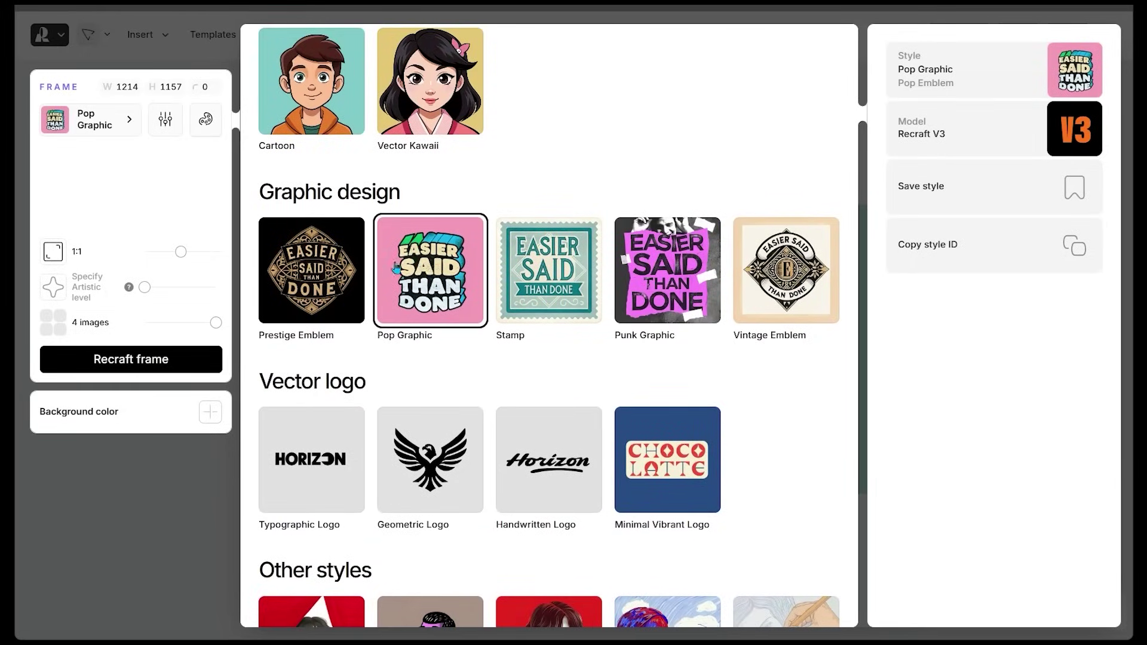
pyautogui.click(108, 180)
pyautogui.write('Hawaiian Theme Party Poster')
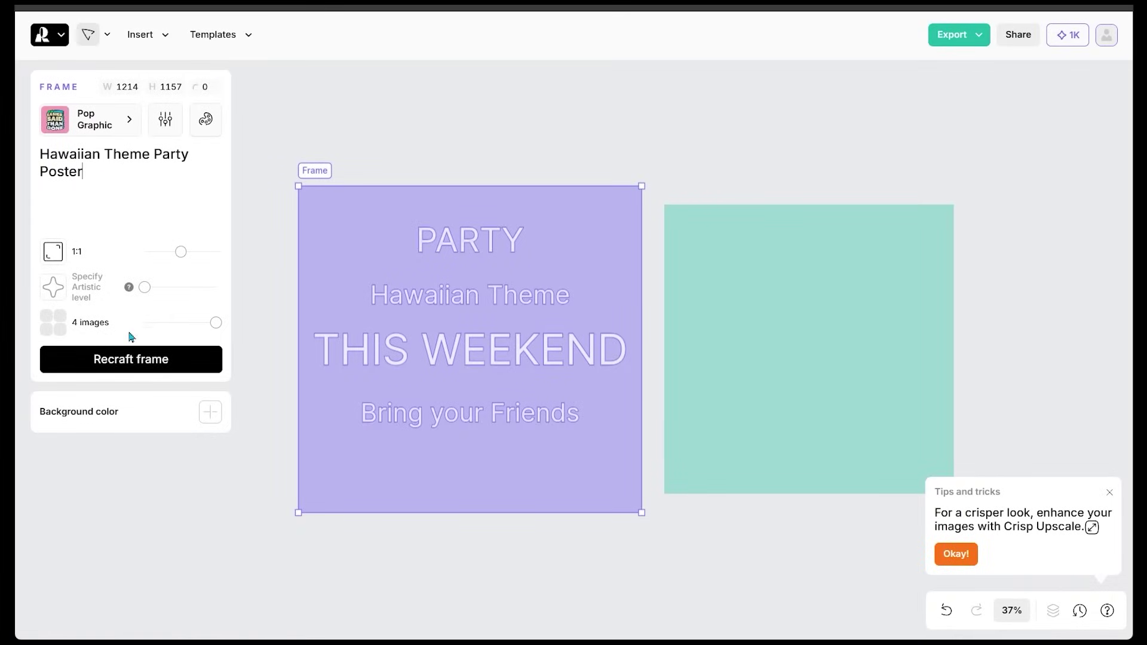
pyautogui.click(131, 362)
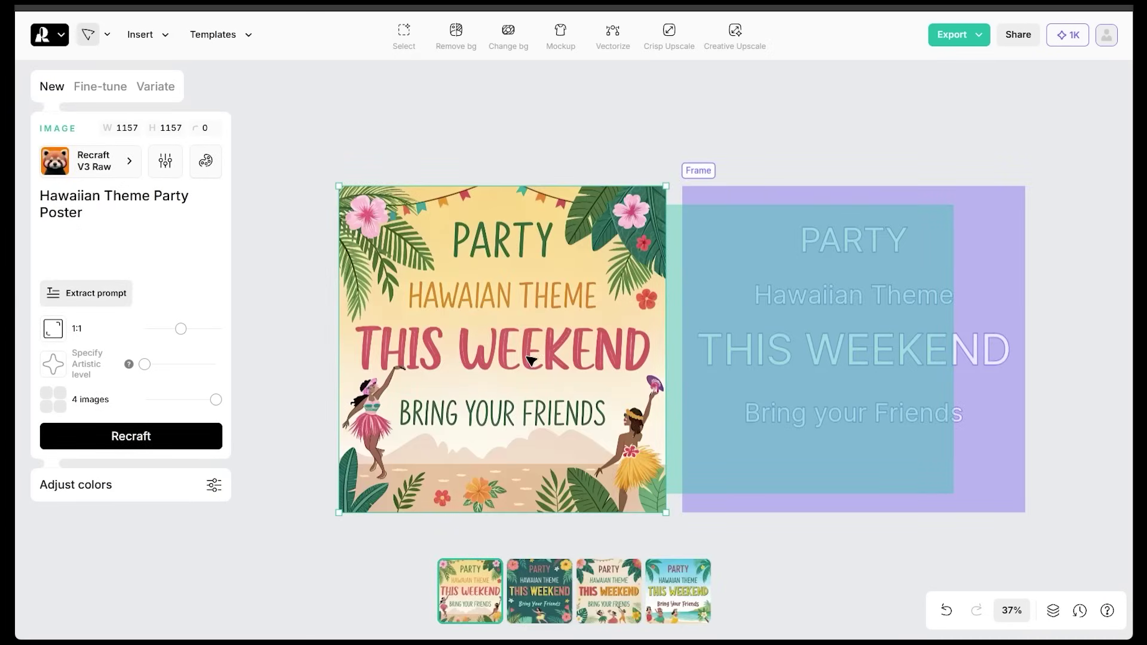
# Step: Preview the dark-green, cream and blue beach Hawaiian poster variants
pyautogui.click(528, 604)
pyautogui.click(618, 598)
pyautogui.click(680, 601)
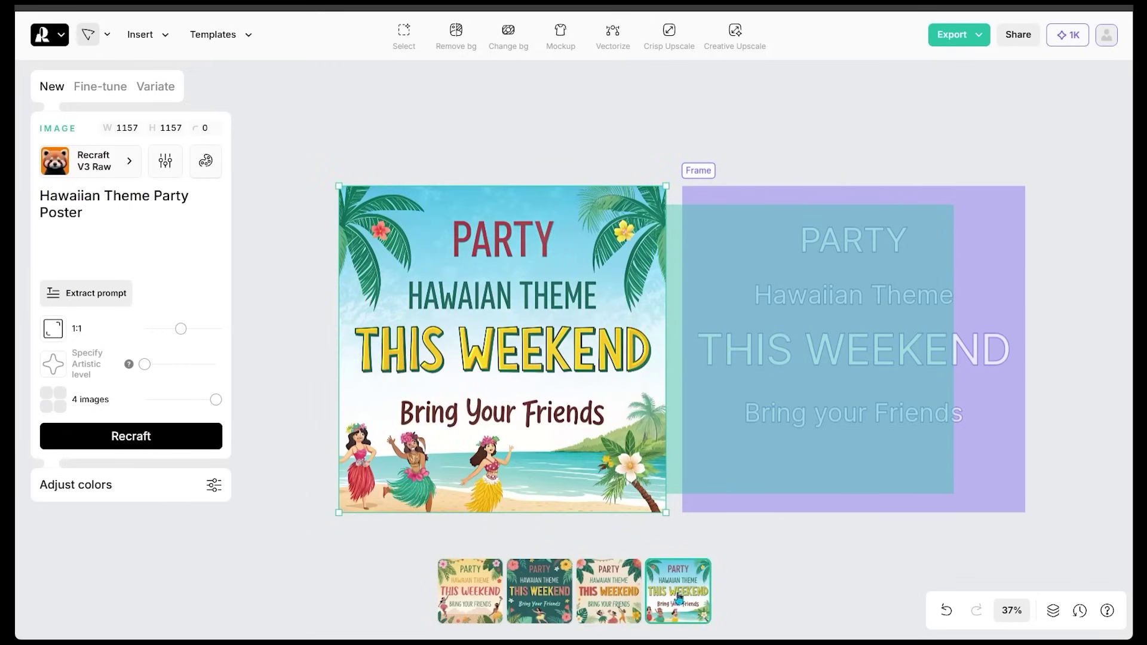